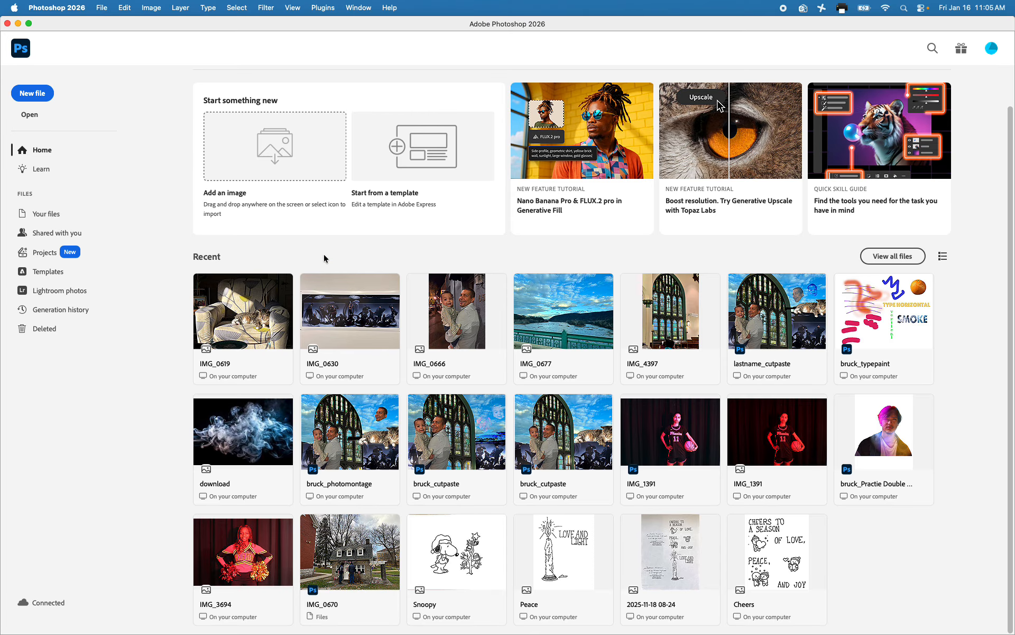
# Create a landscape Letter document, 11 x 8.5 inches at 300 ppi, named with the surname followed by "_photomontage"
pyautogui.click(29, 94)
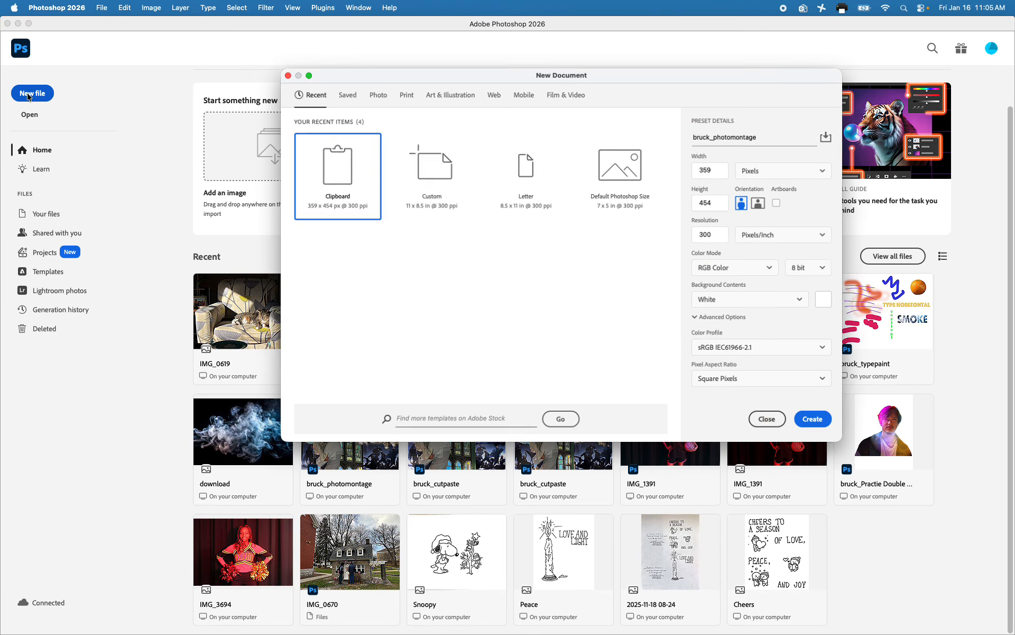
pyautogui.click(523, 169)
pyautogui.click(701, 136)
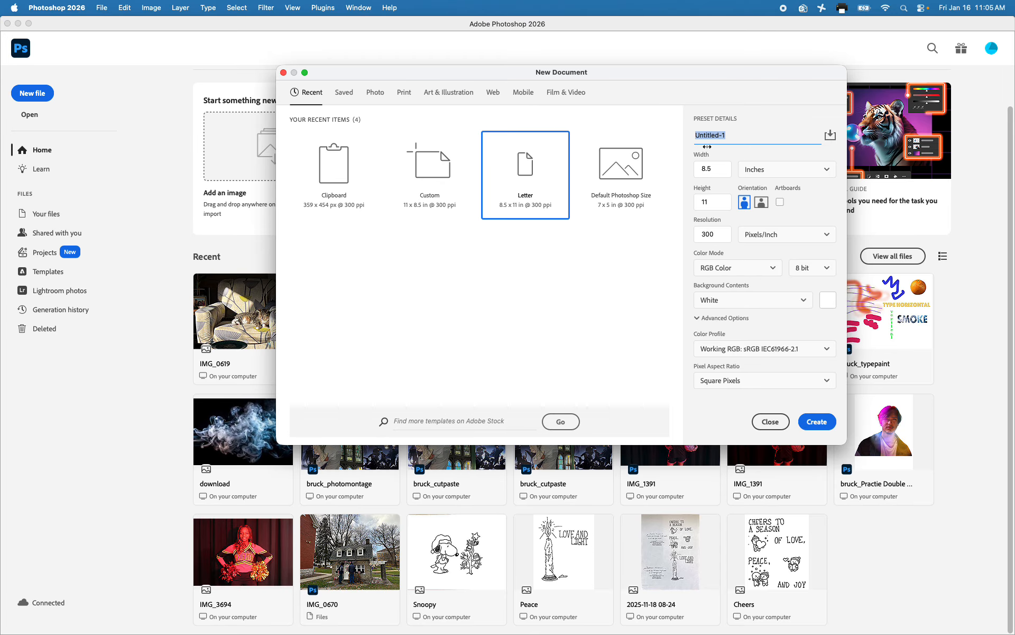
pyautogui.write('bruck_photomontage')
pyautogui.click(761, 201)
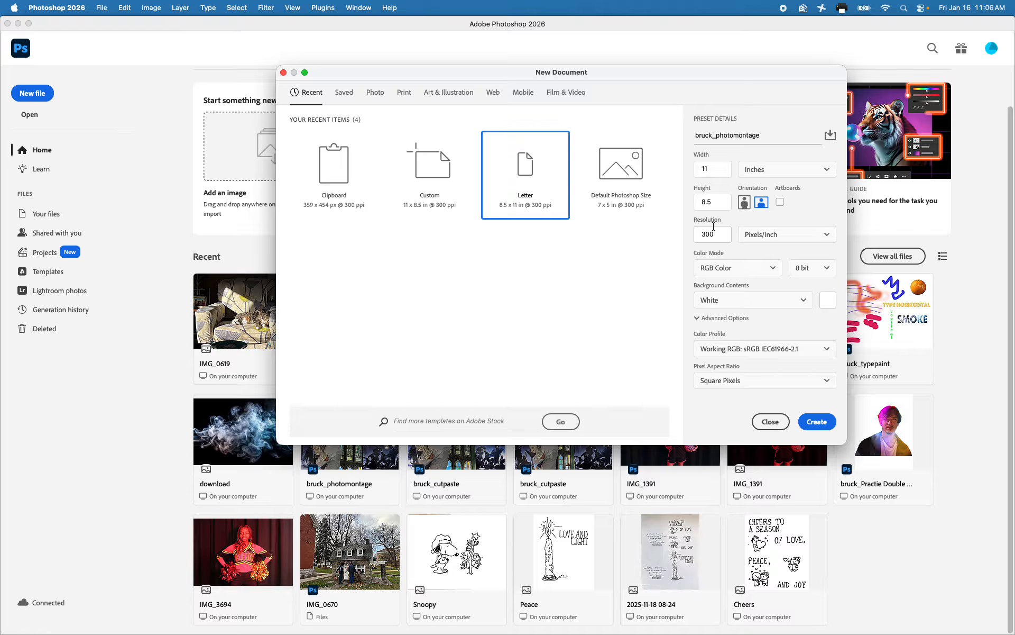
pyautogui.click(817, 423)
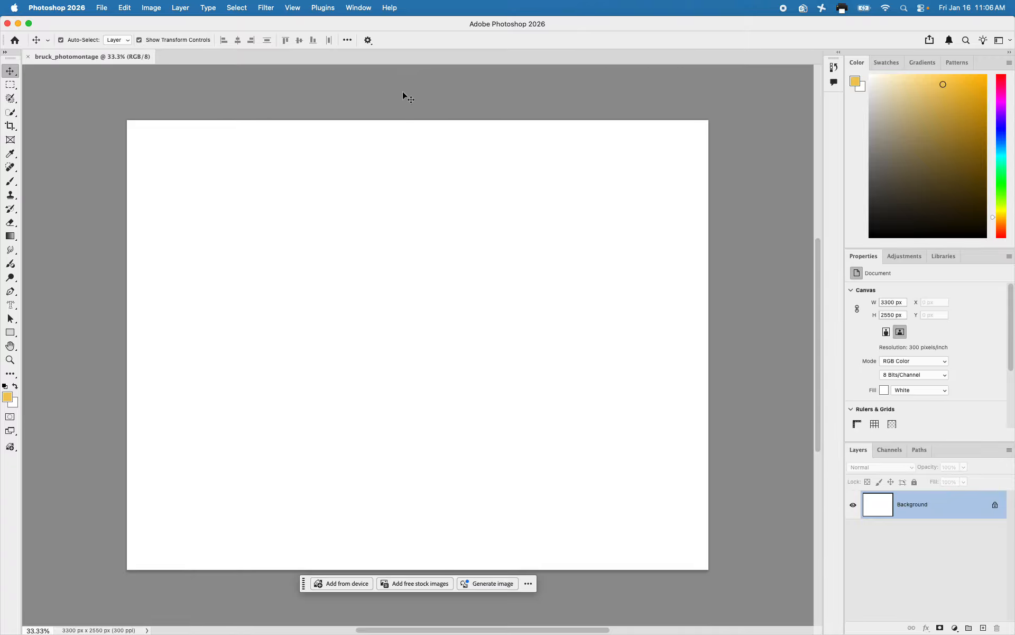
# Open the arched stained-glass window photo with the dark green frame from the Photos library
pyautogui.click(102, 8)
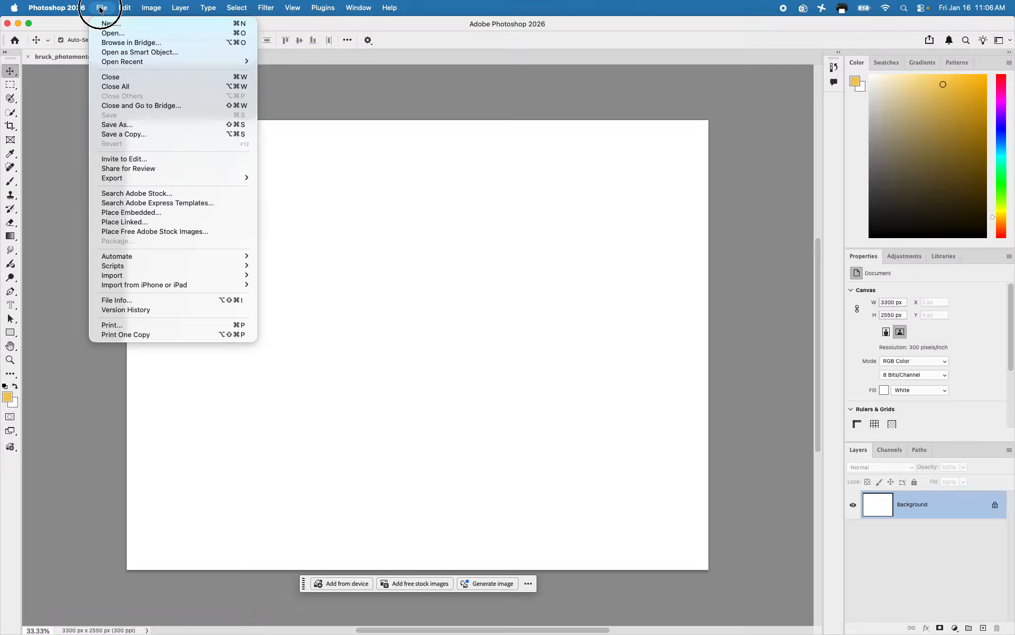
pyautogui.click(105, 36)
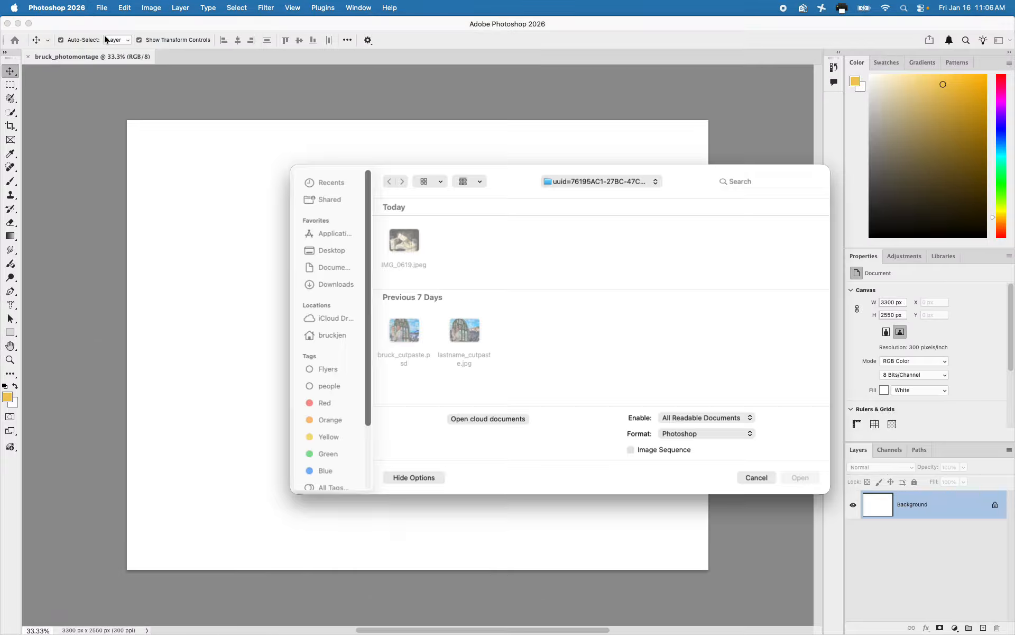
pyautogui.scroll(-5, 318, 385)
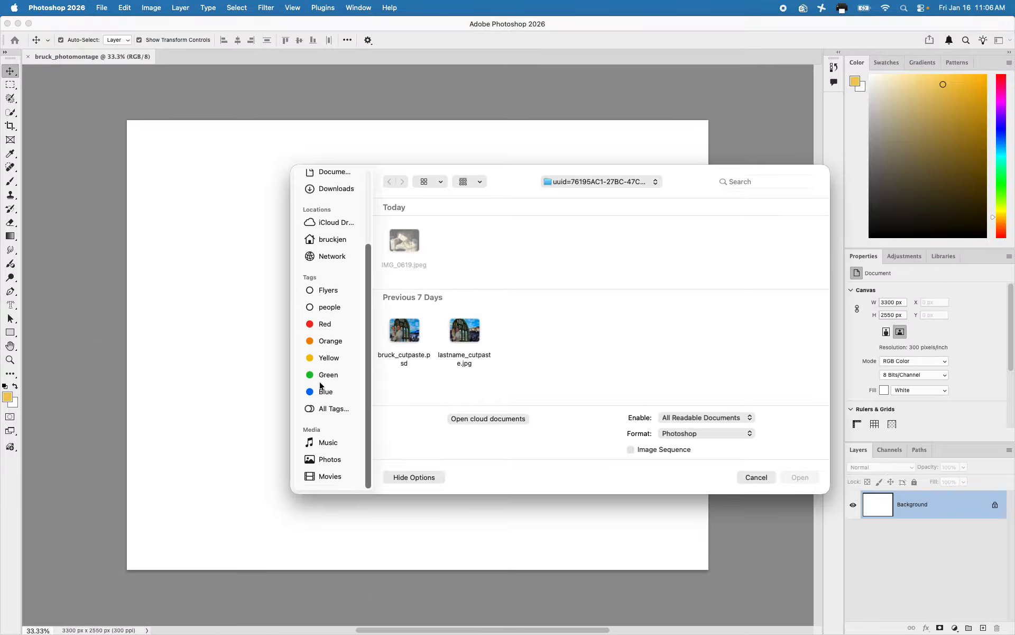
pyautogui.click(324, 461)
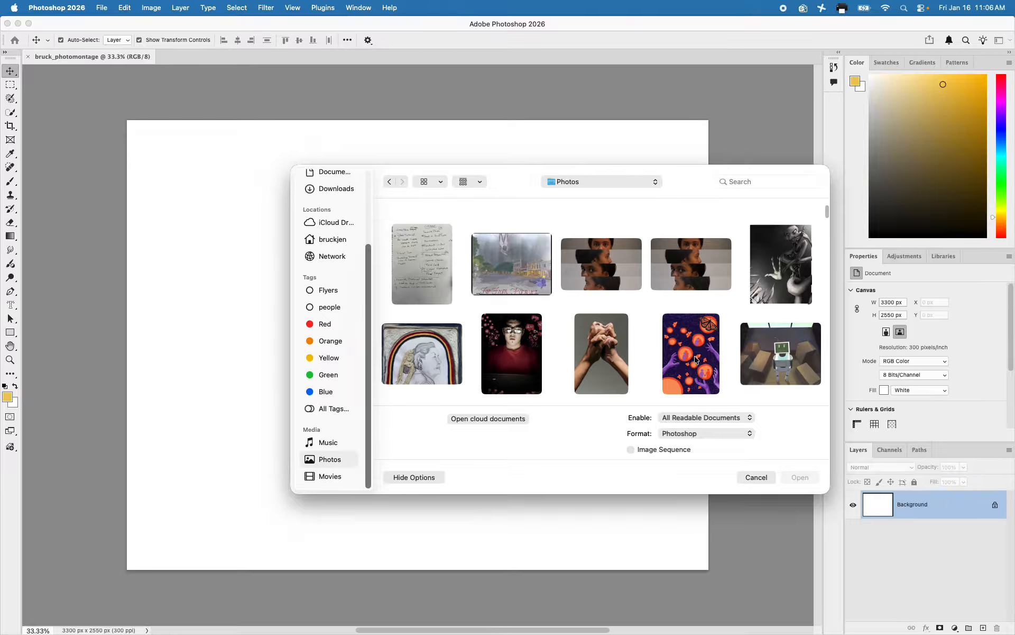
pyautogui.scroll(-4, 576, 349)
pyautogui.scroll(-8, 578, 351)
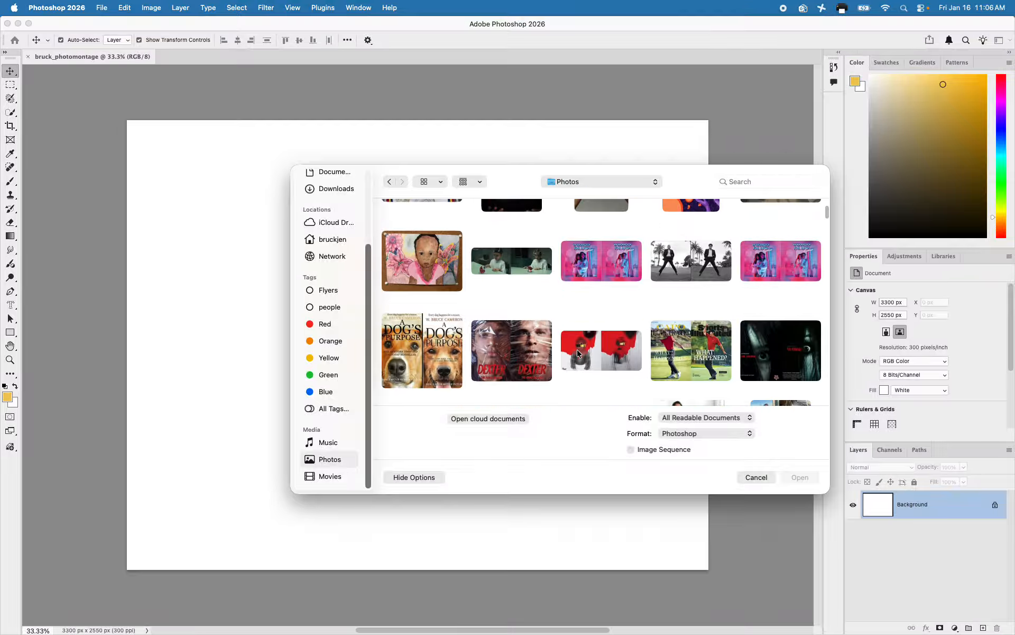
pyautogui.scroll(-4, 579, 348)
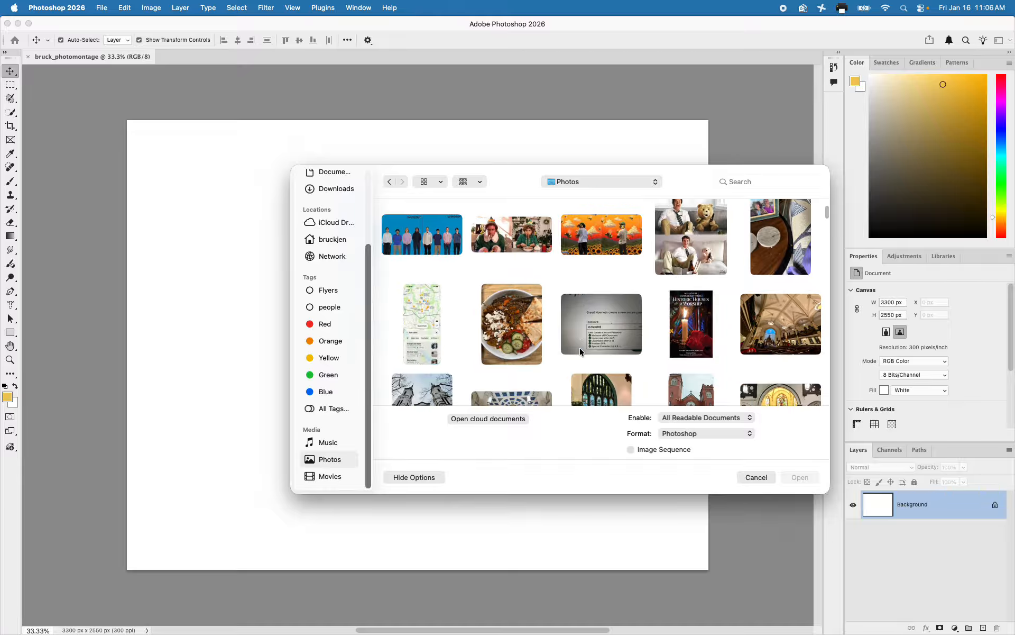
pyautogui.click(611, 358)
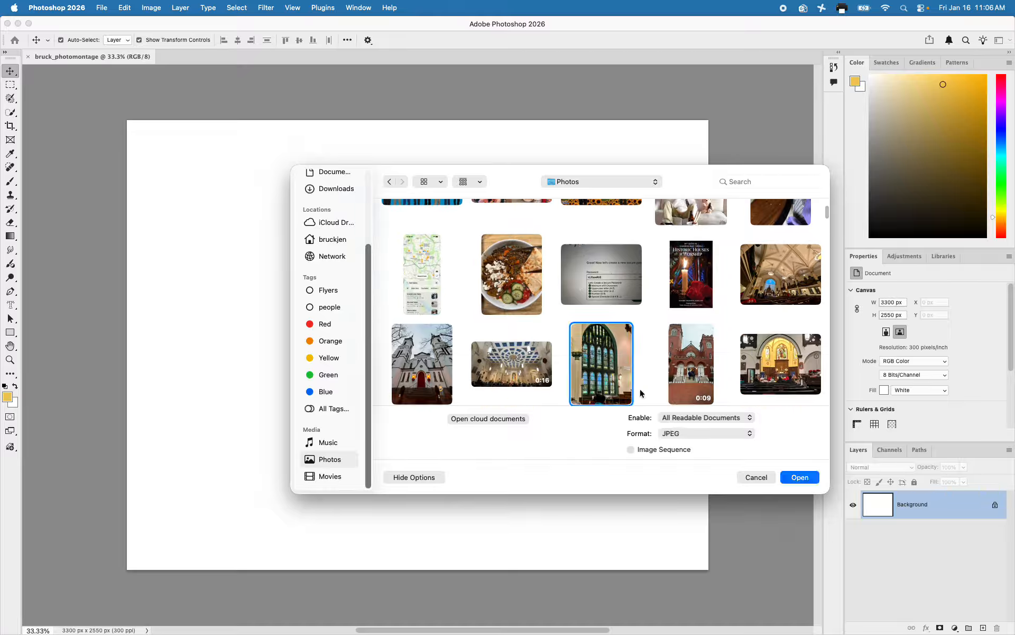
pyautogui.click(801, 477)
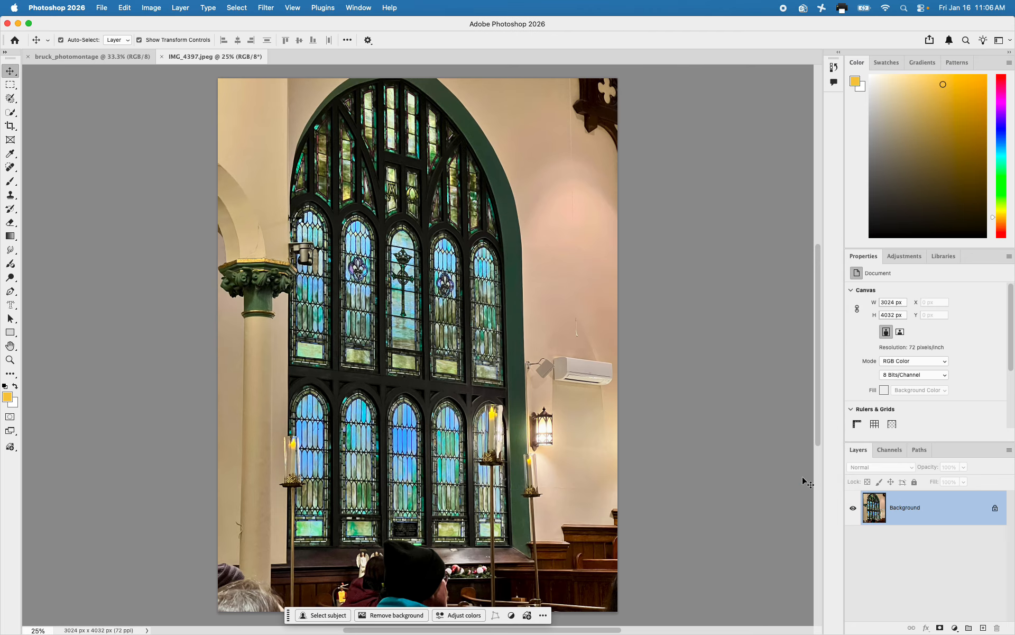
# Switch between the blank photomontage document and the IMG_4397 window photo to check both, ending on the photo
pyautogui.click(99, 56)
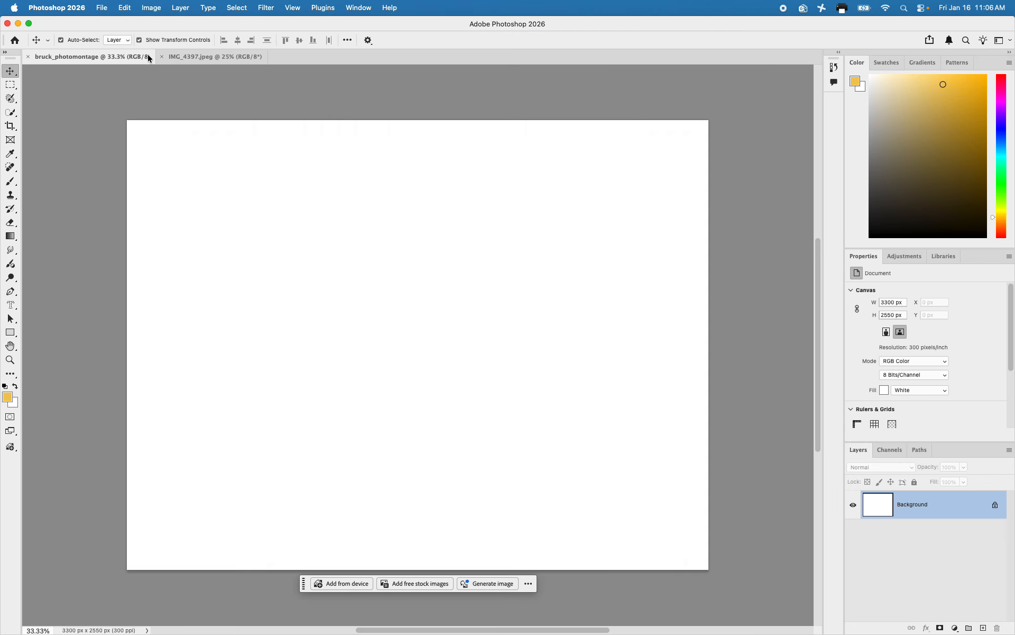
pyautogui.click(198, 55)
pyautogui.click(94, 56)
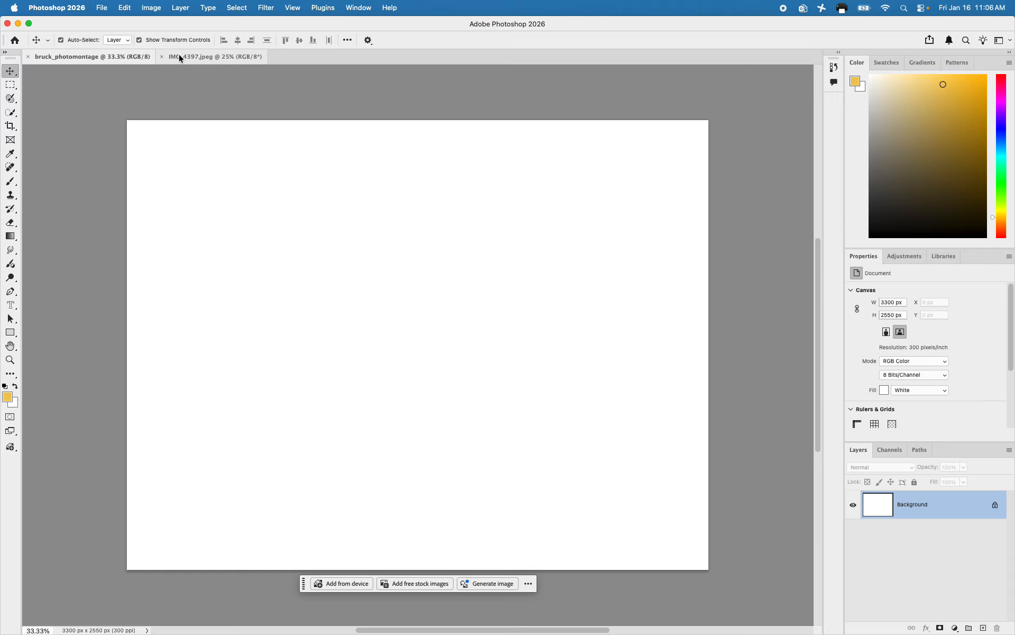
pyautogui.click(186, 55)
# Browse the Photos library for more images to open and select the cloudy lake photo with the green railing
pyautogui.click(96, 10)
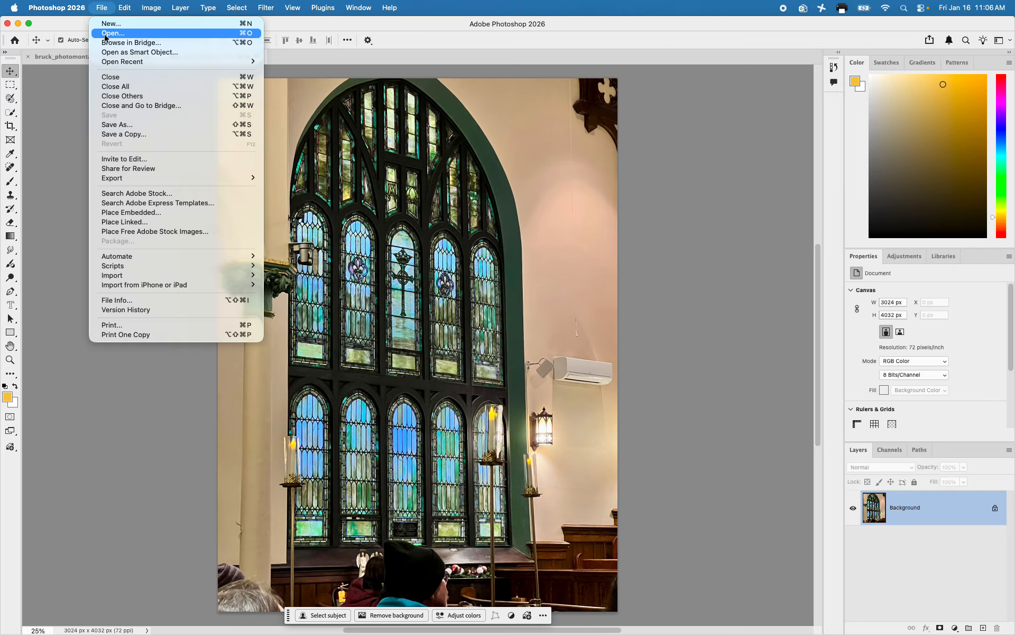
pyautogui.click(106, 33)
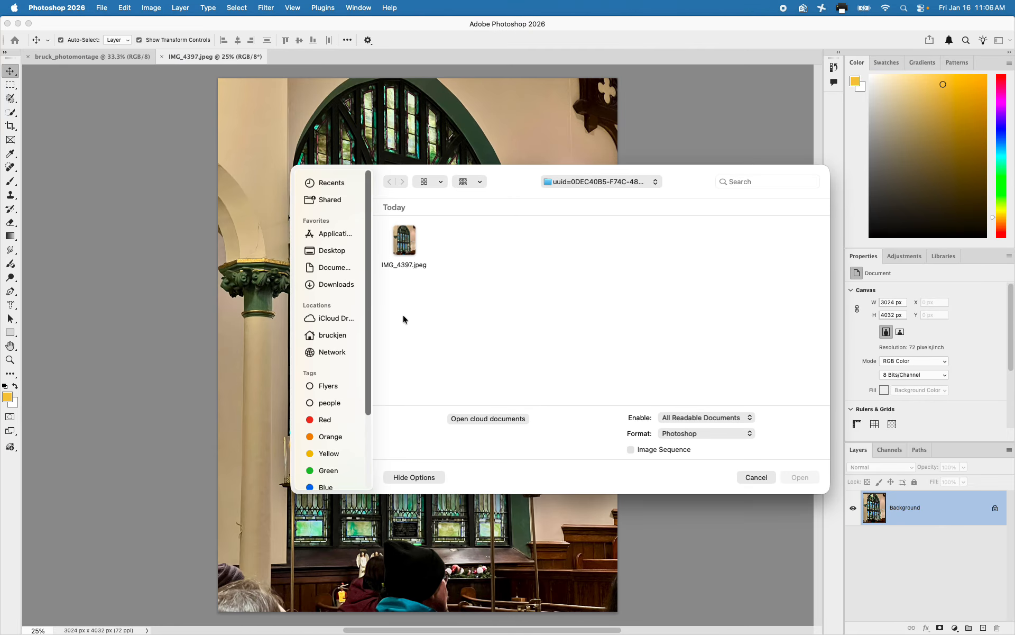
pyautogui.scroll(-3, 343, 458)
pyautogui.click(332, 460)
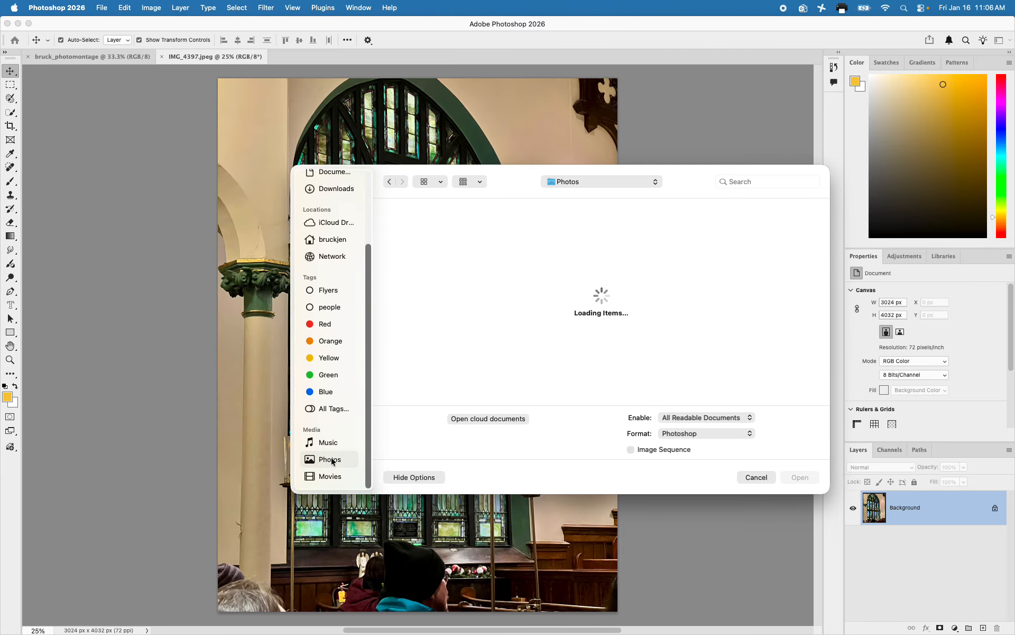
pyautogui.scroll(-10, 623, 343)
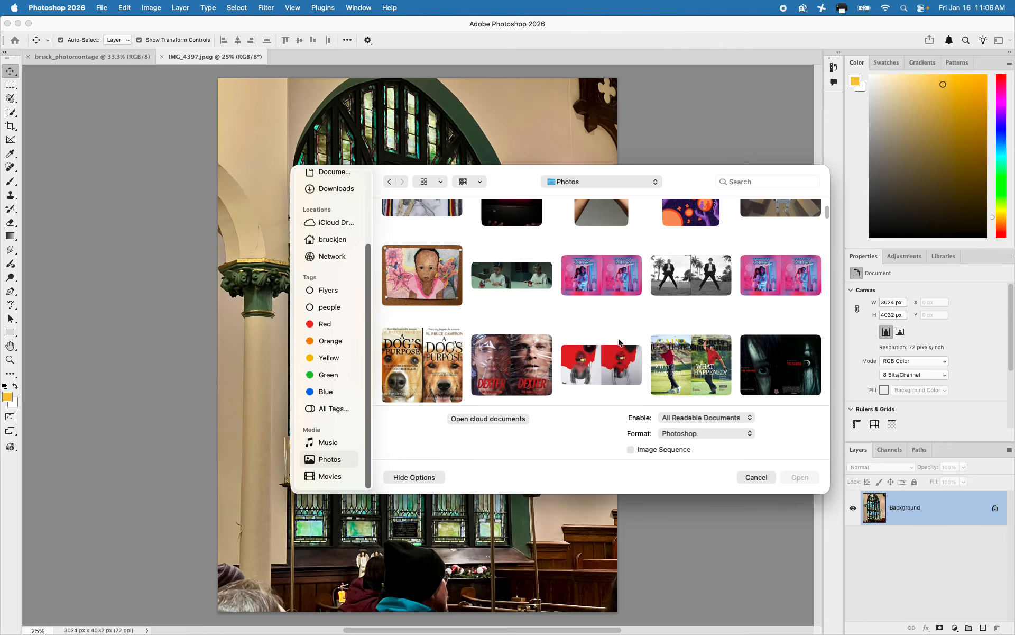
pyautogui.scroll(-10, 618, 342)
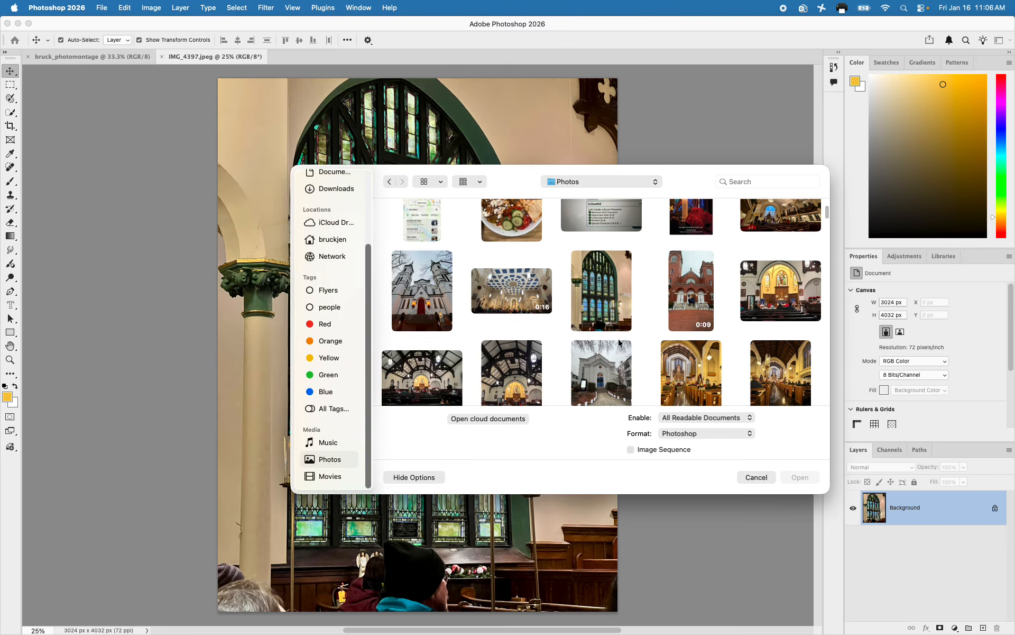
pyautogui.scroll(-8, 618, 341)
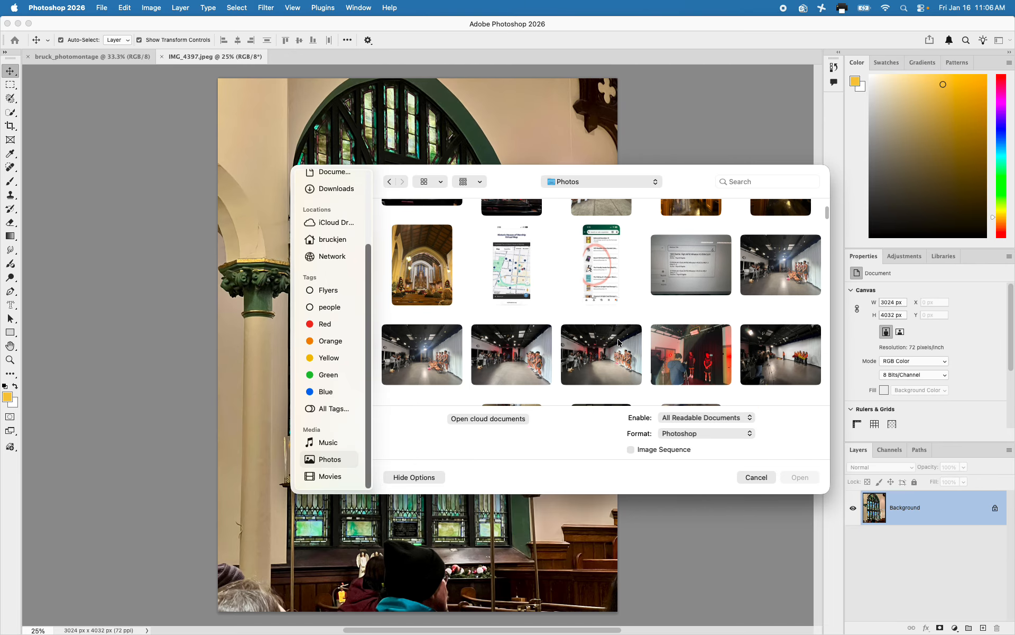
pyautogui.scroll(-5, 617, 341)
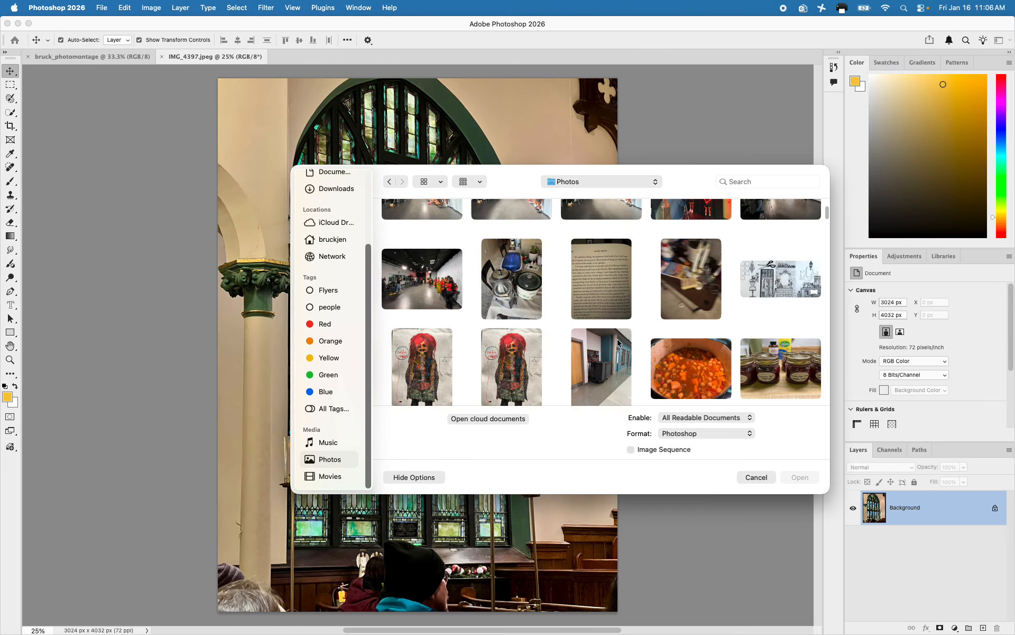
pyautogui.scroll(-6, 617, 338)
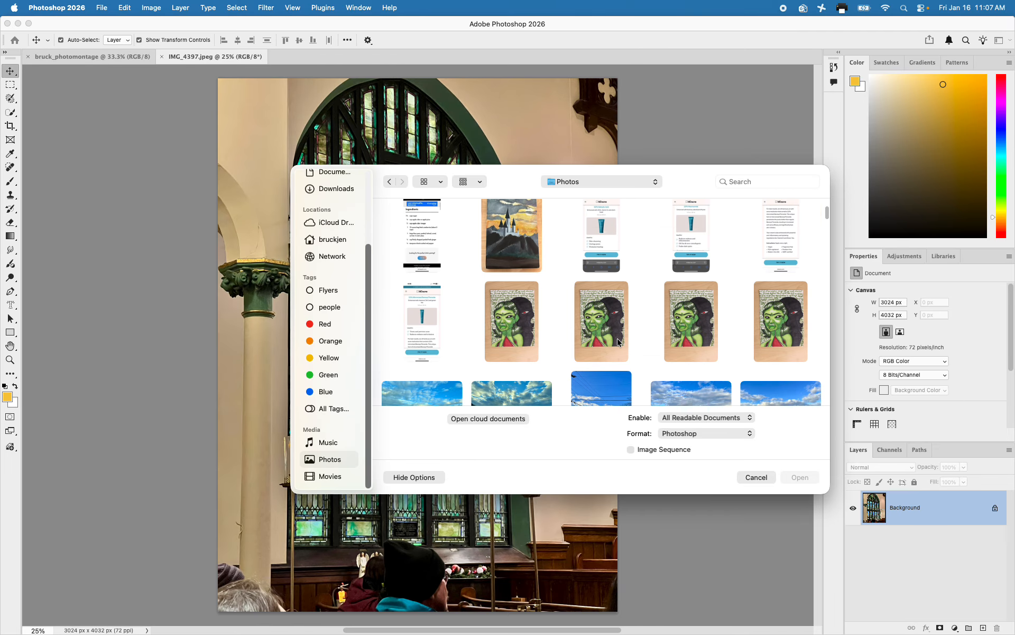
pyautogui.scroll(-1, 624, 342)
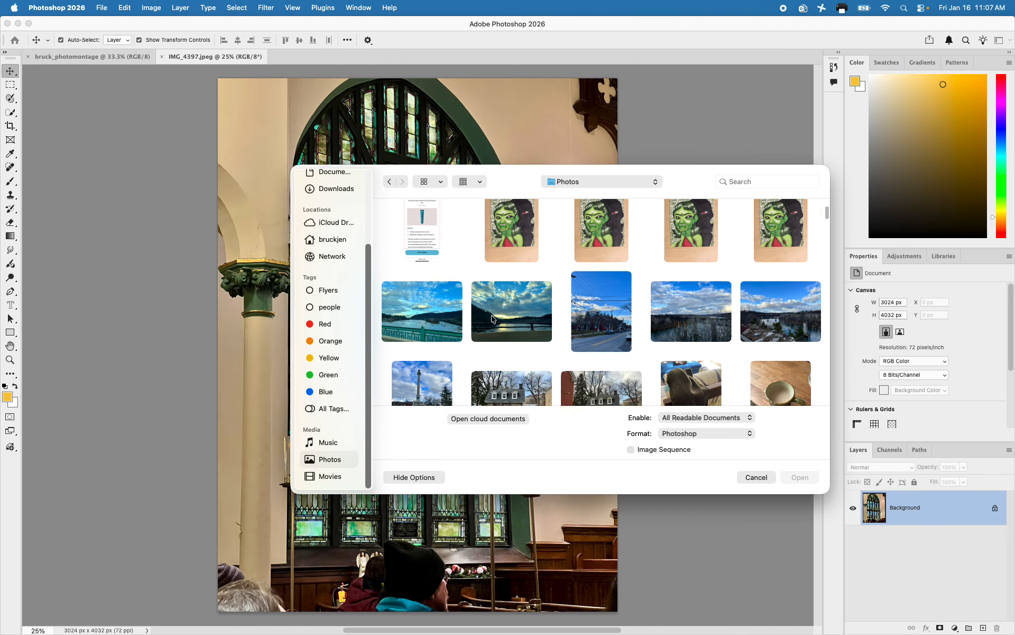
pyautogui.click(411, 320)
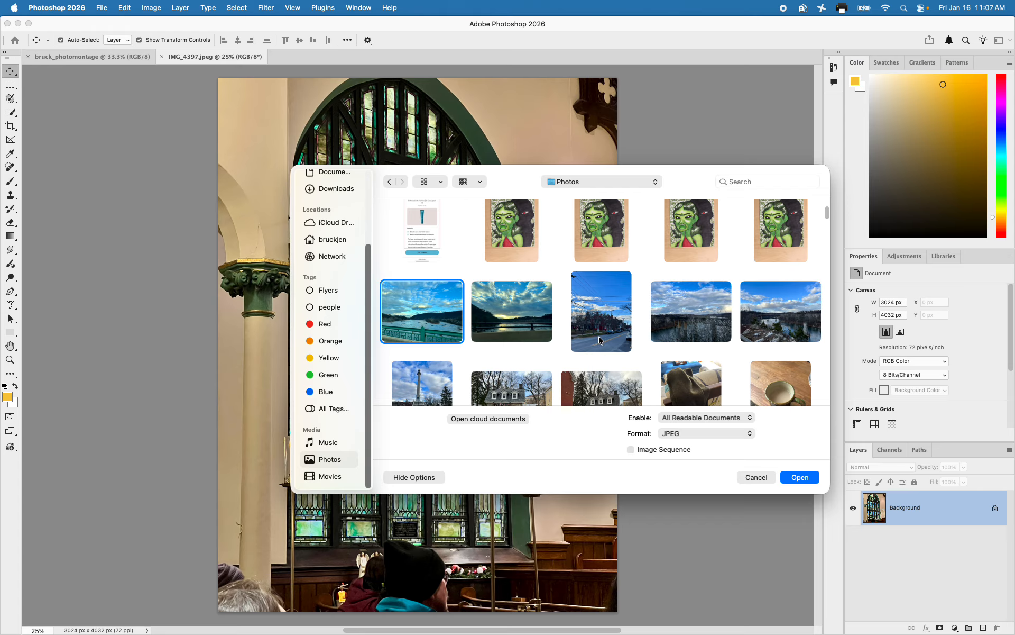
# Add the photo of the man holding a toddler and the wide dancers print photo to the selection
pyautogui.scroll(-6, 676, 339)
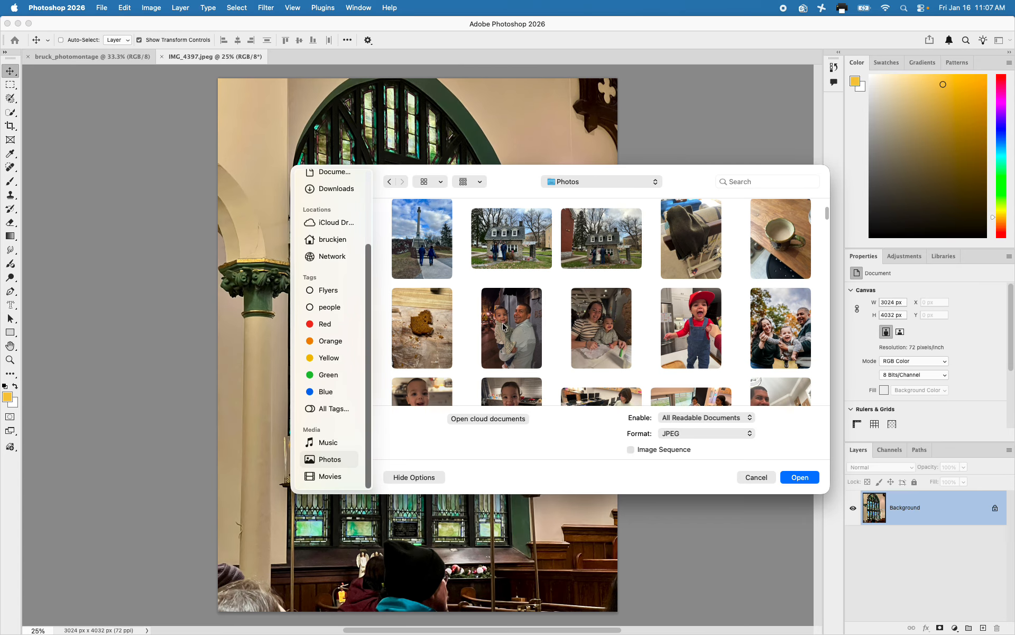
pyautogui.click(503, 326)
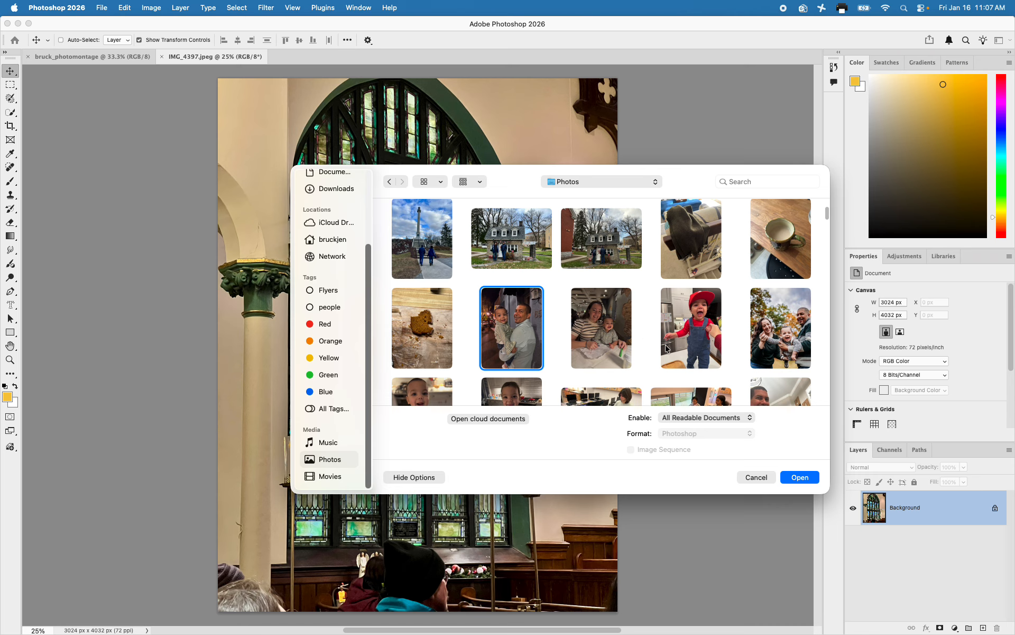
pyautogui.scroll(-3, 666, 348)
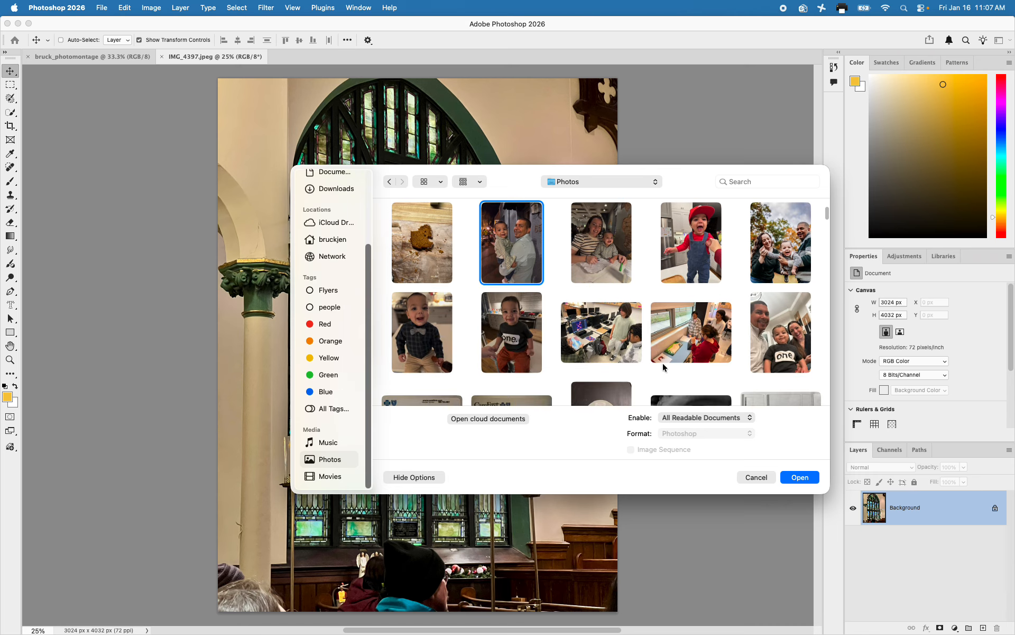
pyautogui.scroll(-5, 664, 362)
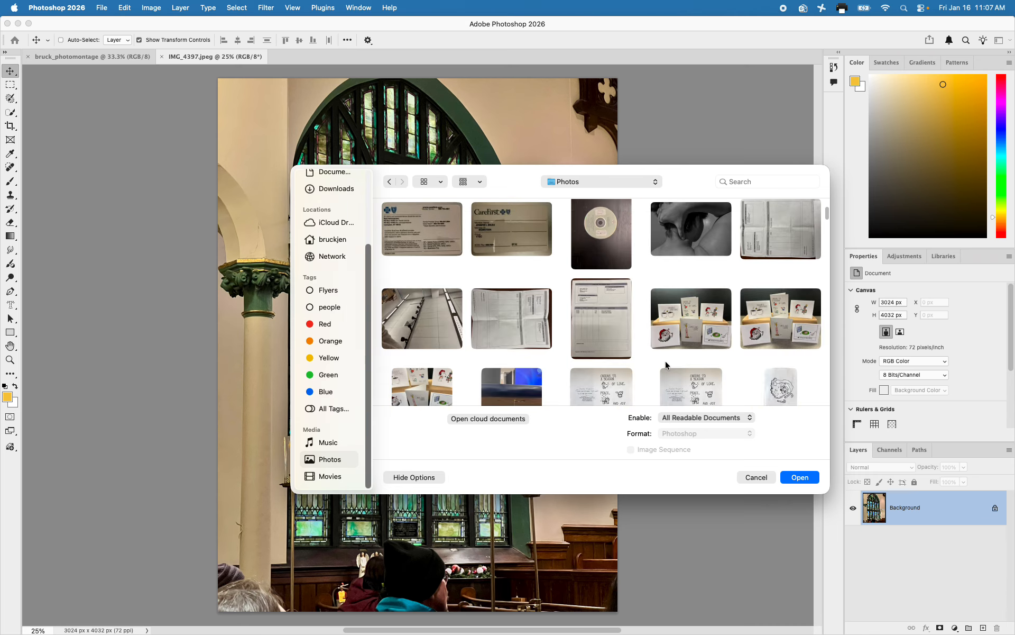
pyautogui.scroll(-6, 665, 364)
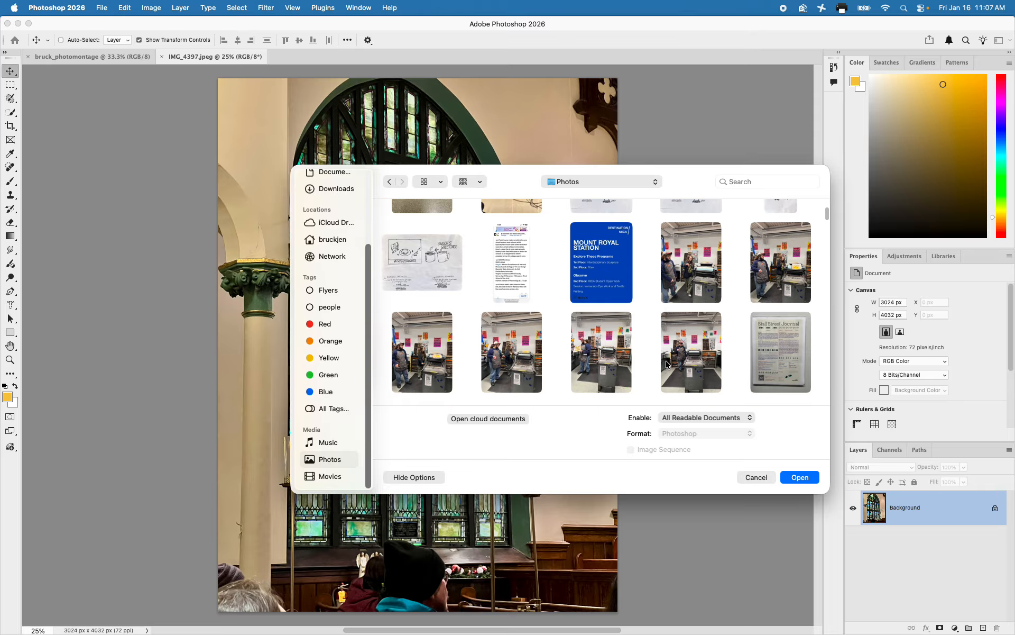
pyautogui.scroll(-3, 665, 360)
pyautogui.click(686, 347)
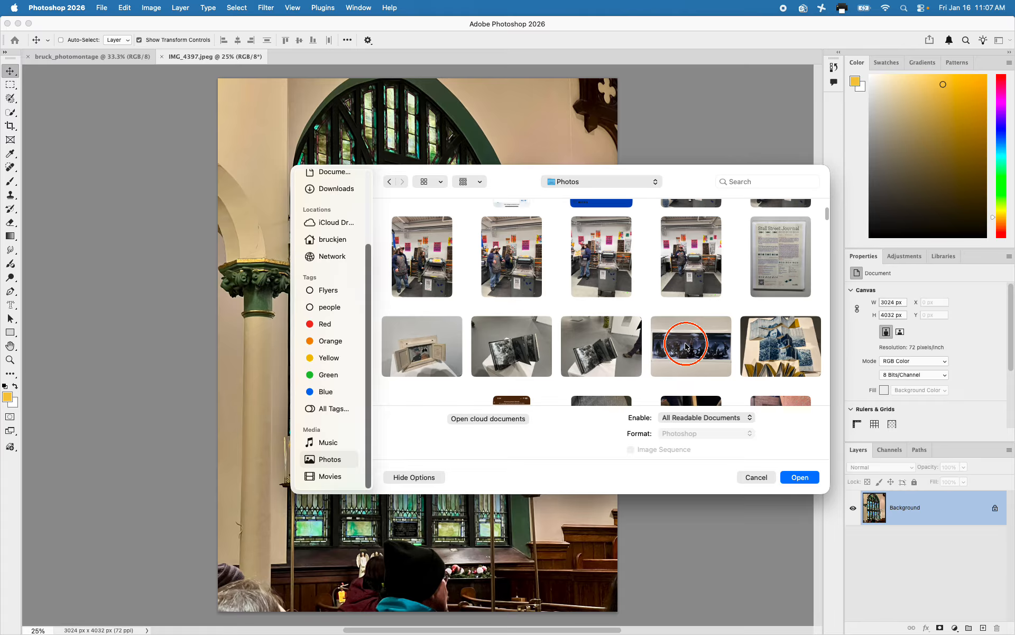
# Add the photo of the cat on the patterned armchair to the selection and open all the selected photos
pyautogui.scroll(-5, 686, 347)
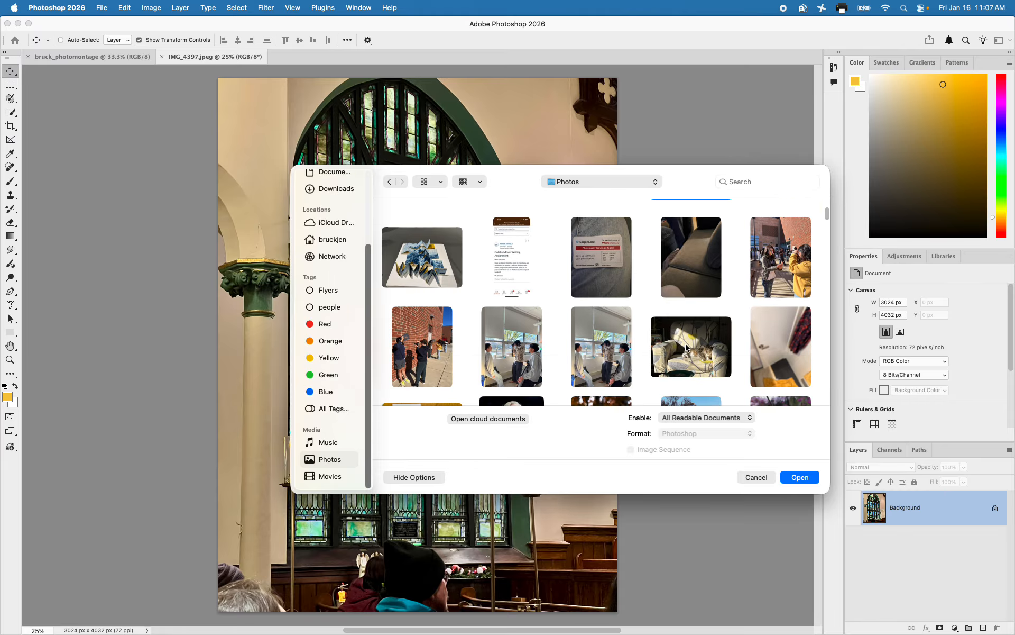
pyautogui.click(688, 349)
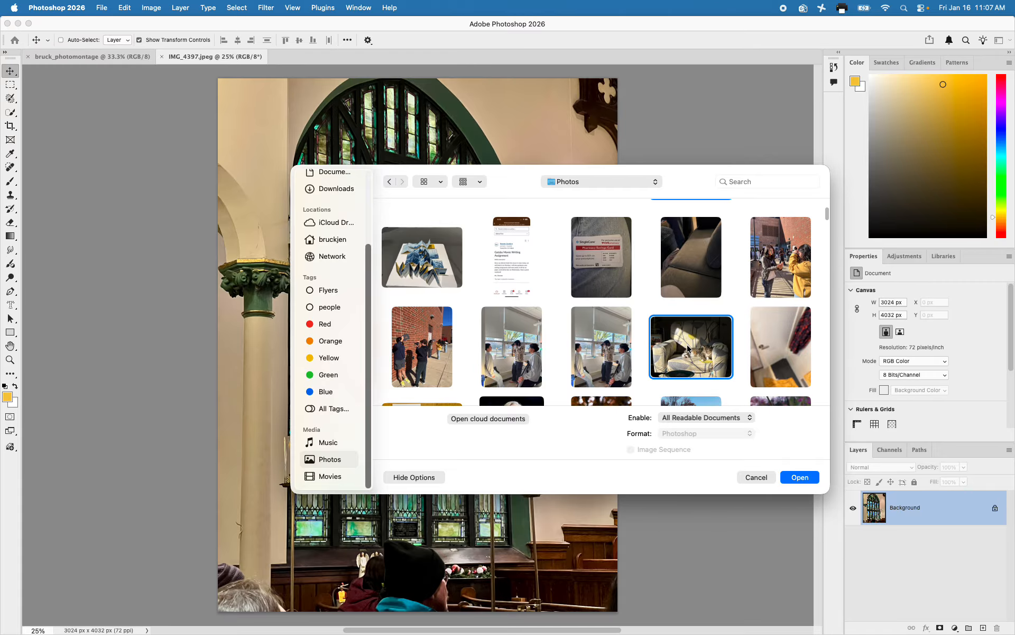
pyautogui.click(797, 478)
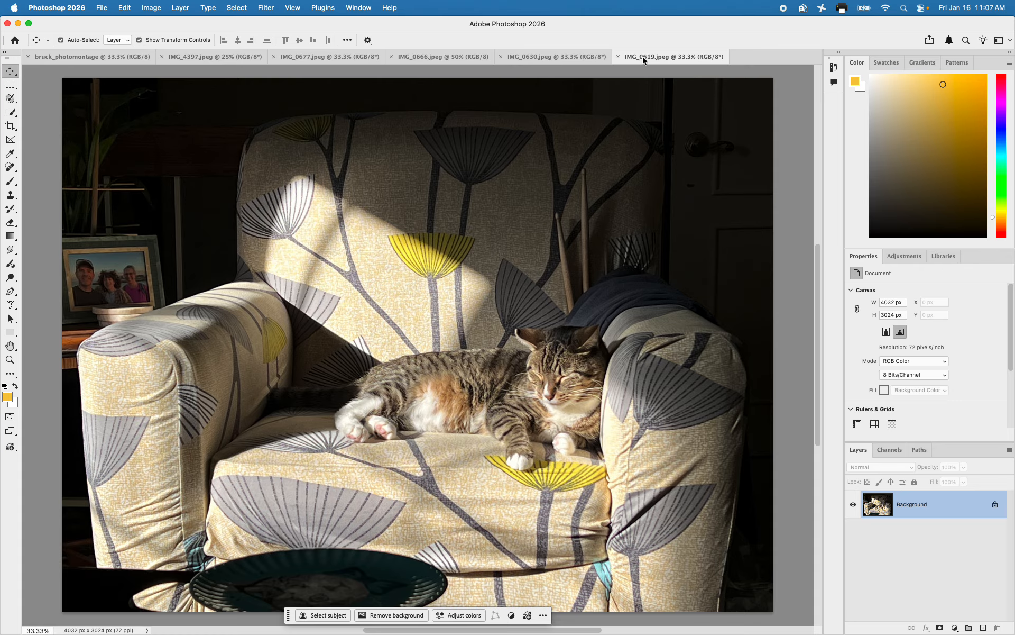
# Review the open dancers, father-and-toddler, lake and stained-glass window photos, ending on the blank photomontage document
pyautogui.click(564, 57)
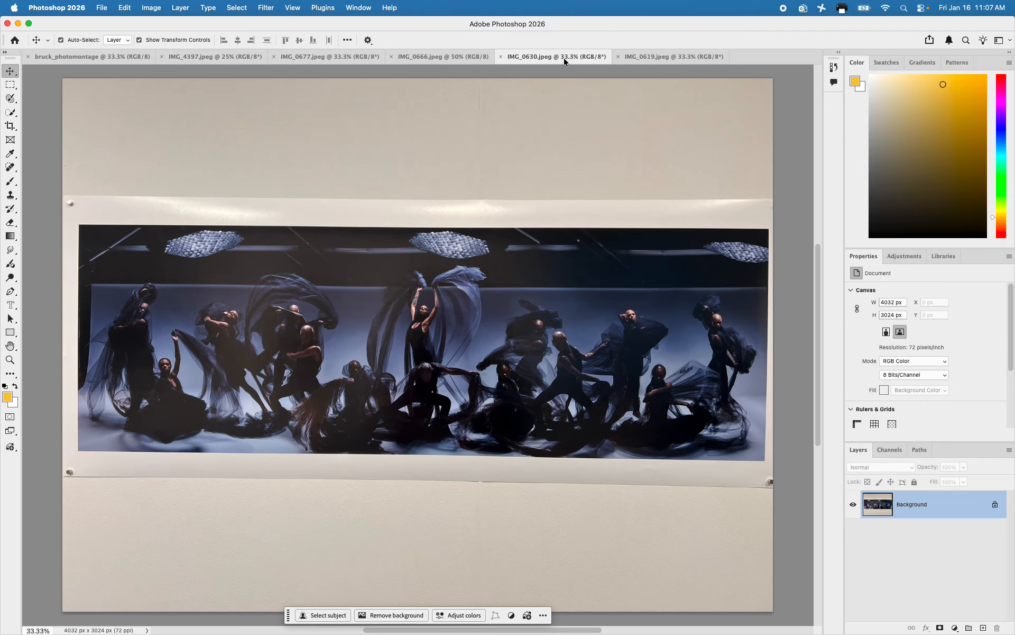
pyautogui.click(446, 58)
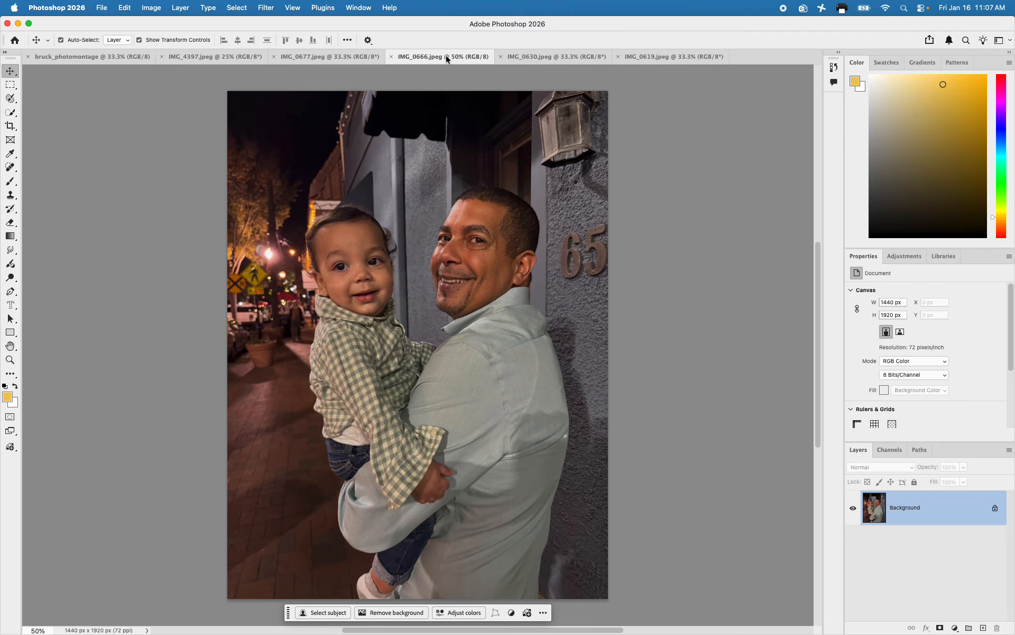
pyautogui.click(310, 57)
pyautogui.click(207, 59)
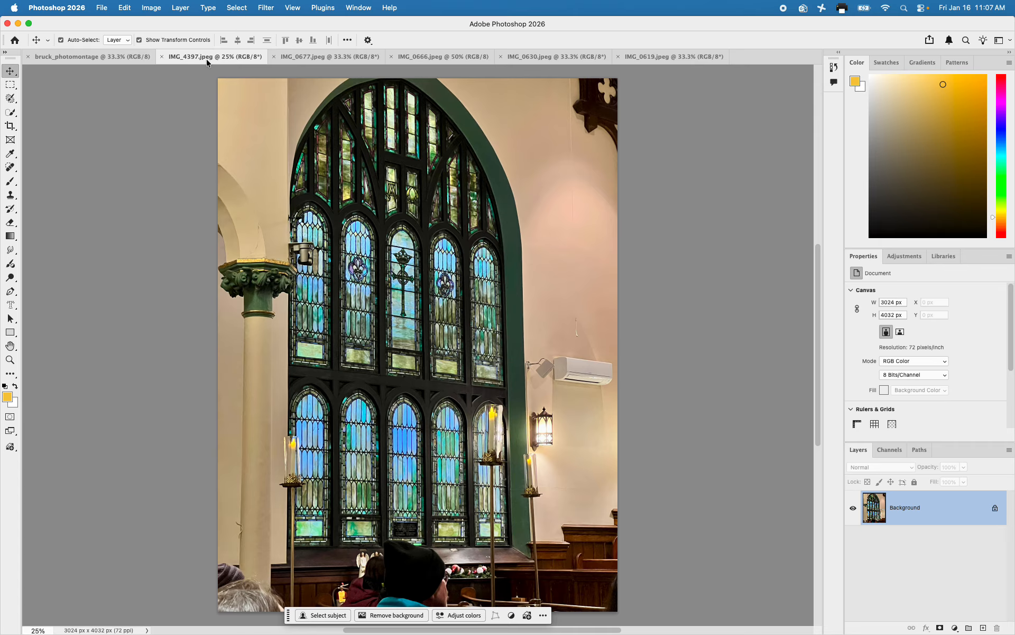
pyautogui.click(104, 57)
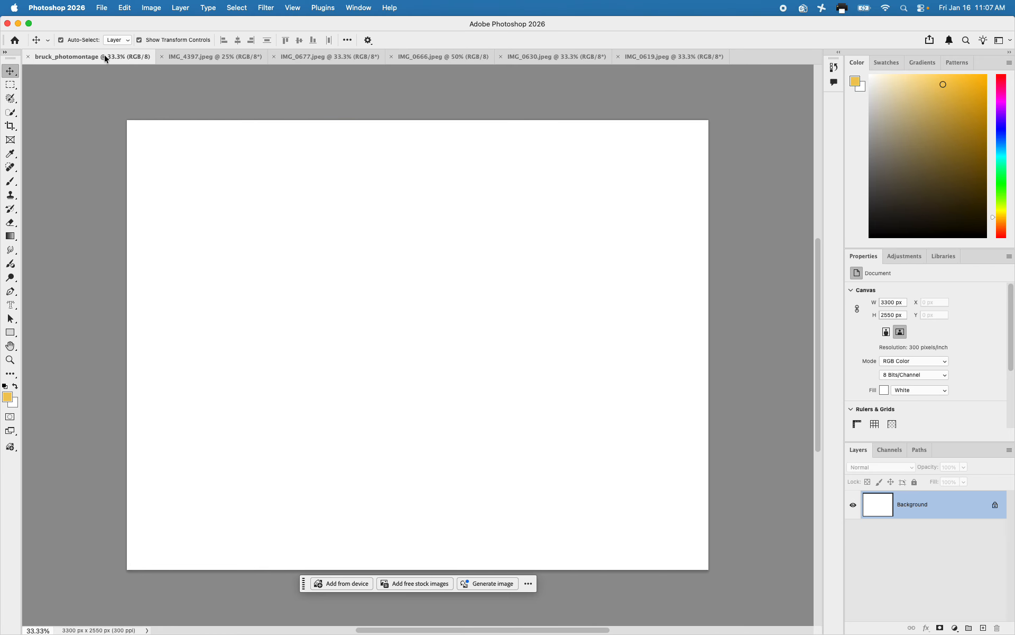
# Select the whole cloudy sky above the hills in IMG_0677 with the Quick Selection tool
pyautogui.click(319, 57)
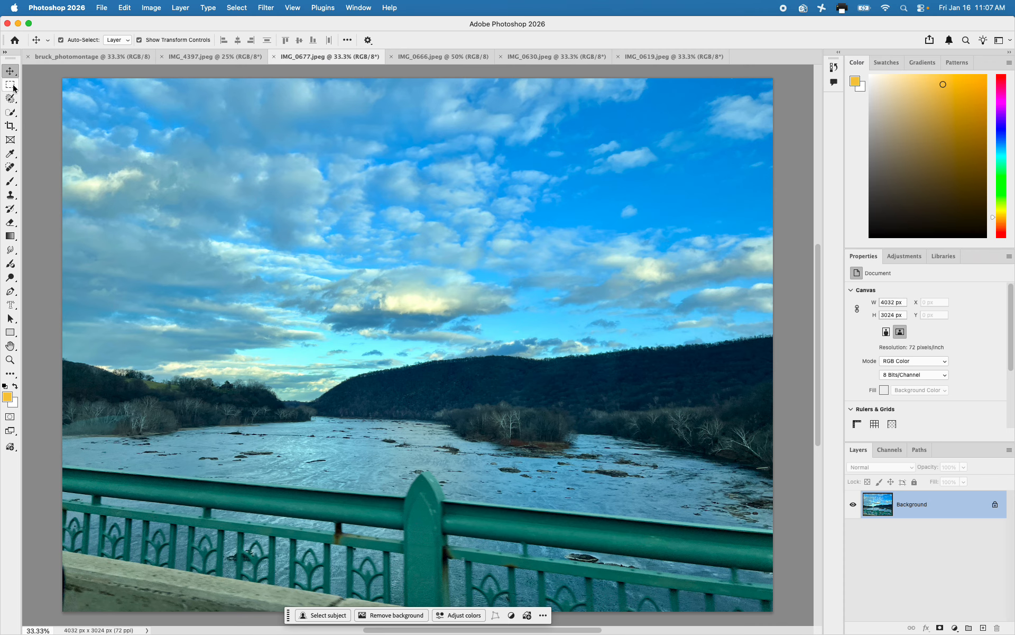
pyautogui.click(12, 112)
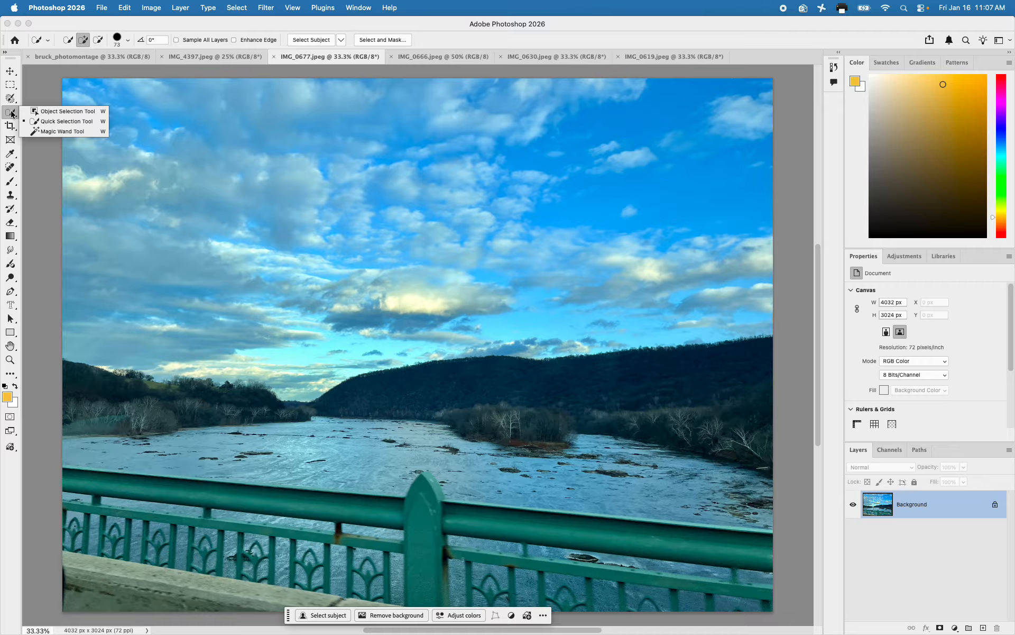
pyautogui.click(44, 122)
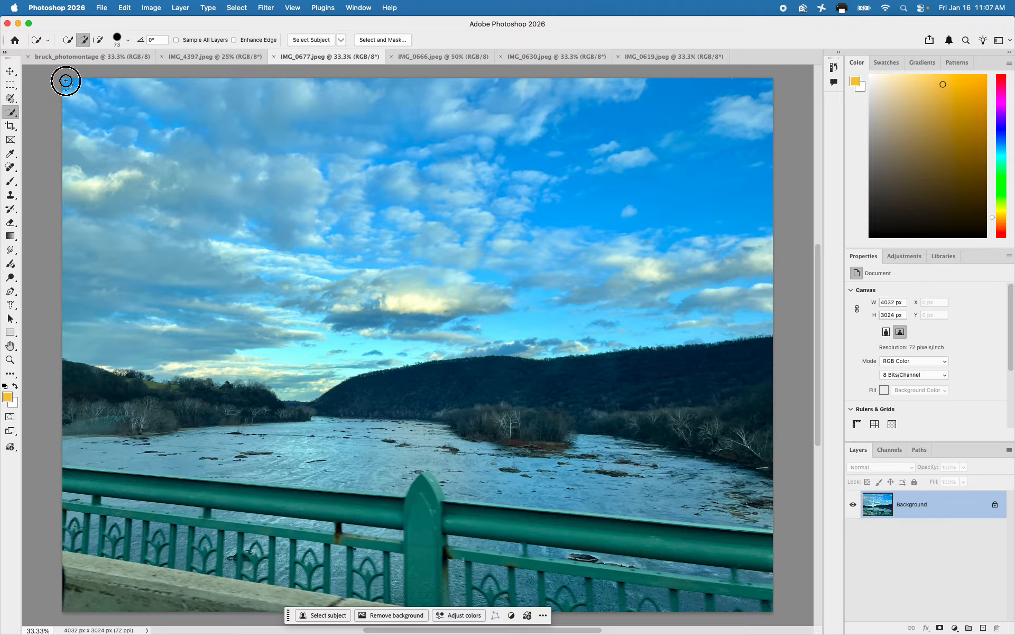
pyautogui.moveTo(66, 81)
pyautogui.mouseDown()
pyautogui.moveTo(150, 139)
pyautogui.moveTo(235, 177)
pyautogui.moveTo(646, 231)
pyautogui.mouseUp()
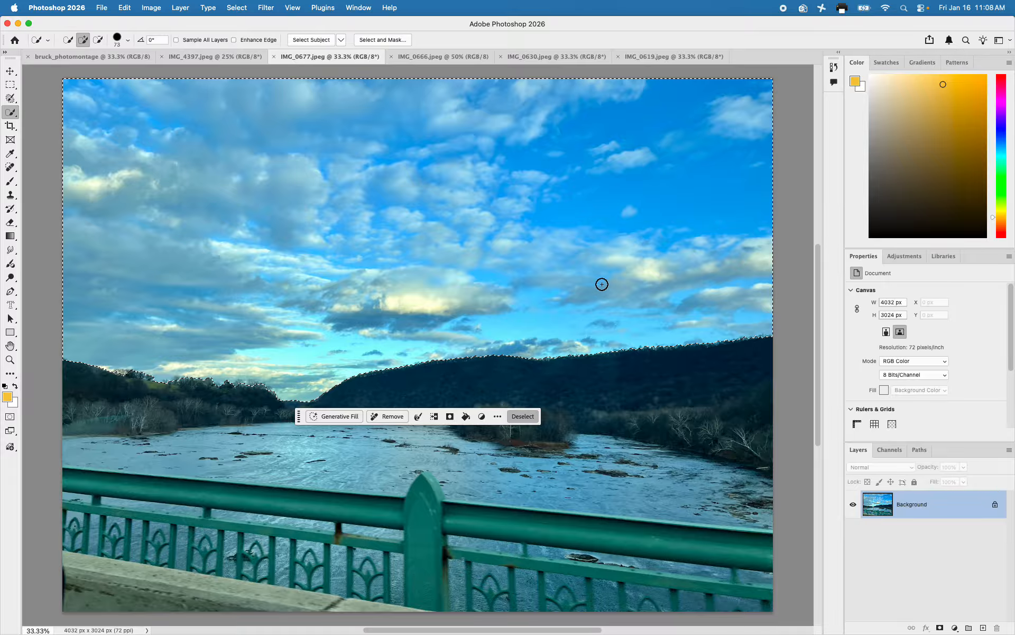
# Copy the selected sky and paste it into the photomontage document
pyautogui.click(125, 7)
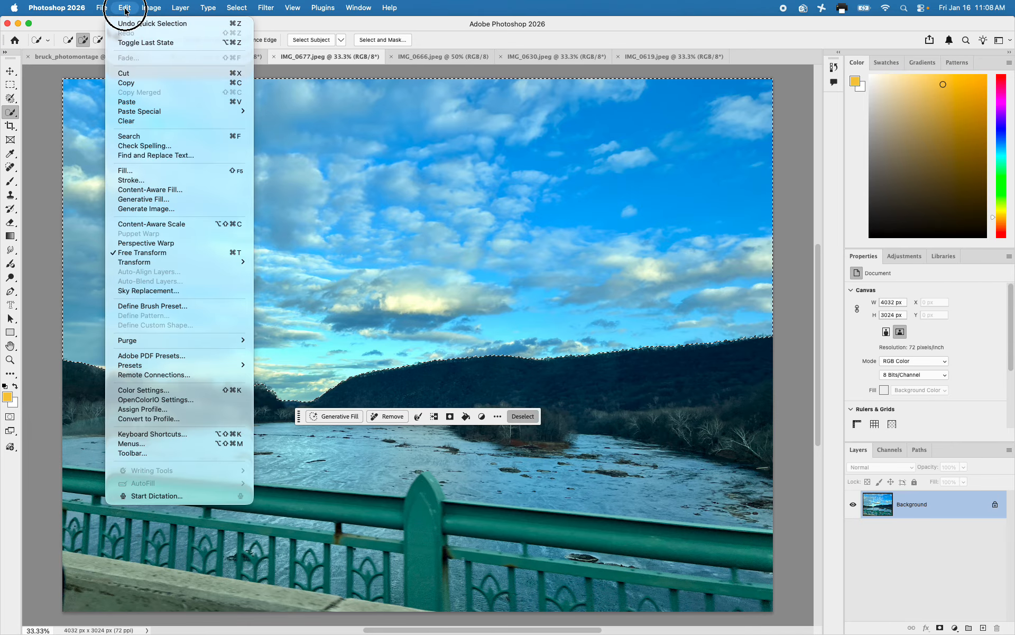
pyautogui.click(127, 83)
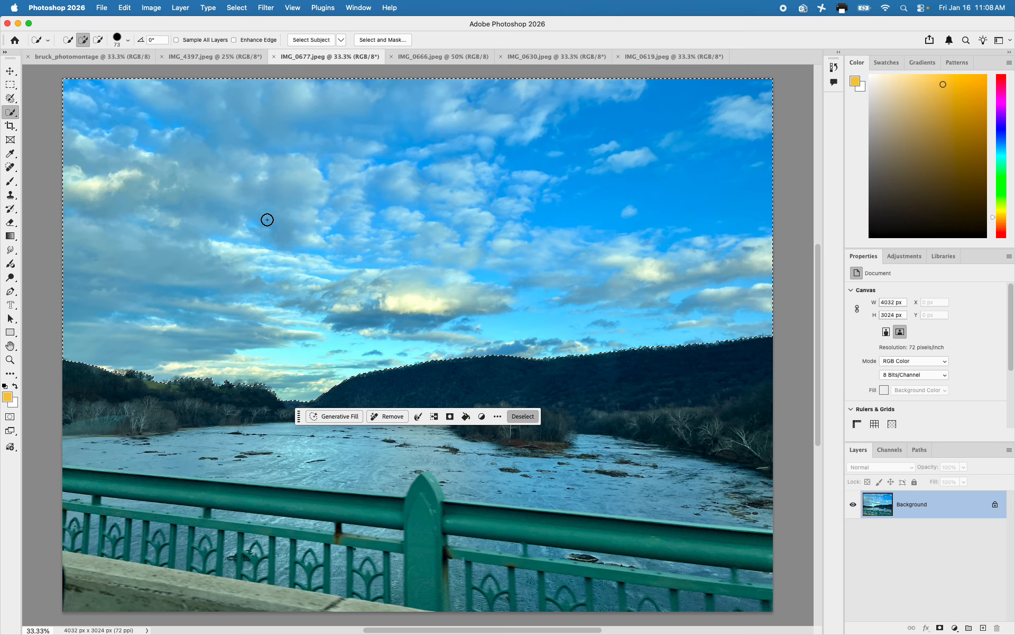
pyautogui.click(59, 58)
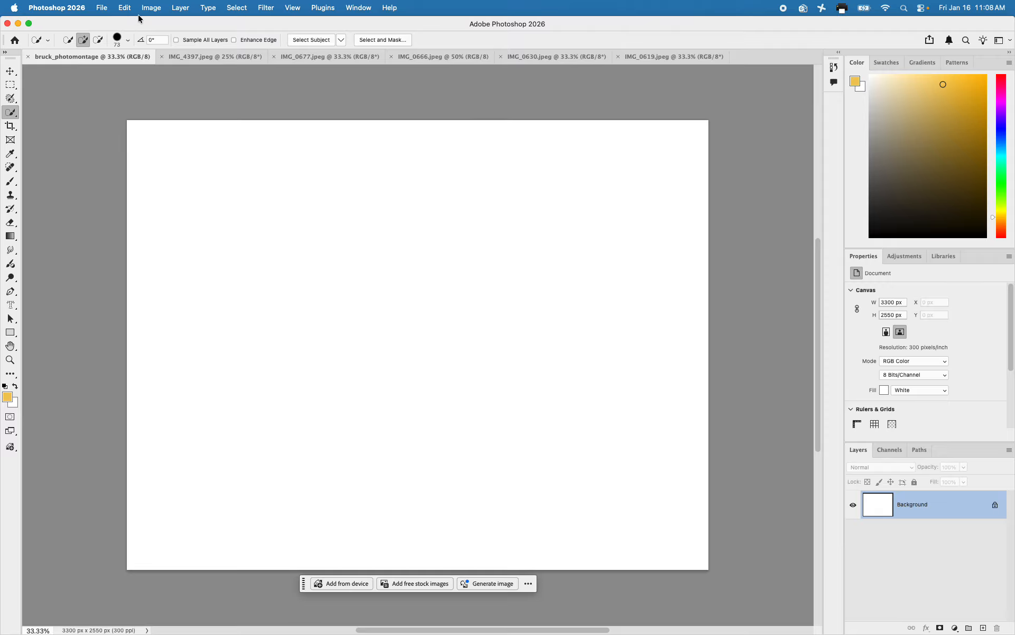
pyautogui.click(122, 8)
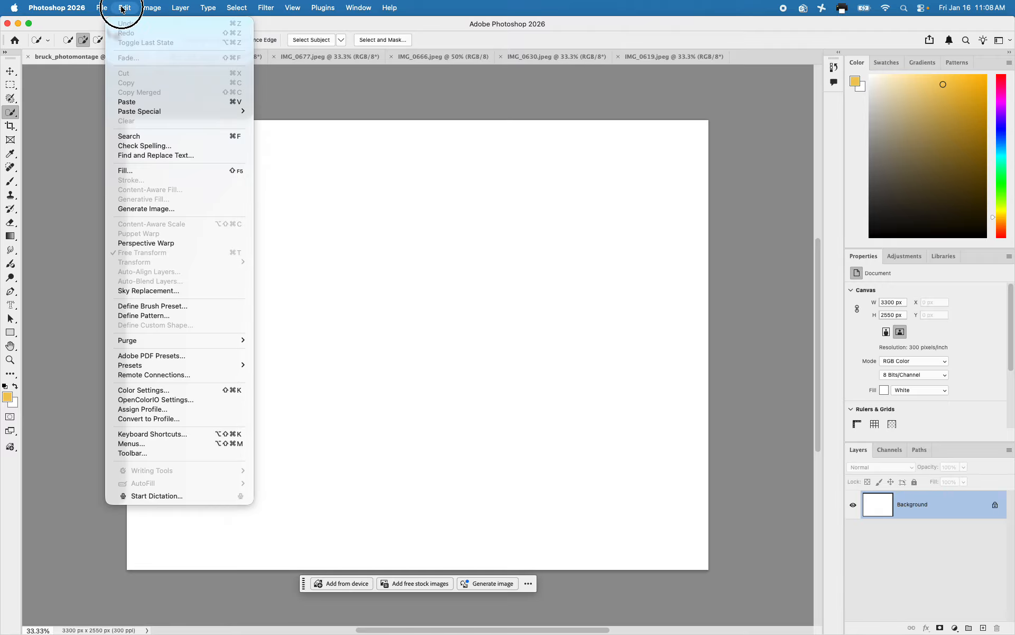
pyautogui.click(133, 102)
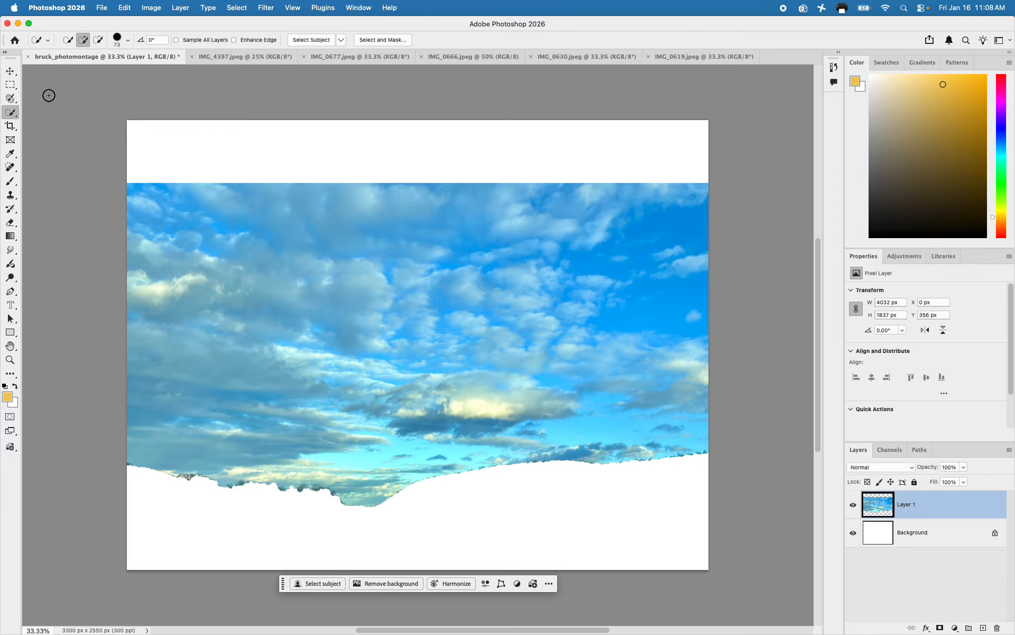
# Move the sky layer up to the canvas's top edge and enlarge it to about 101% past the upper-left corner
pyautogui.click(10, 70)
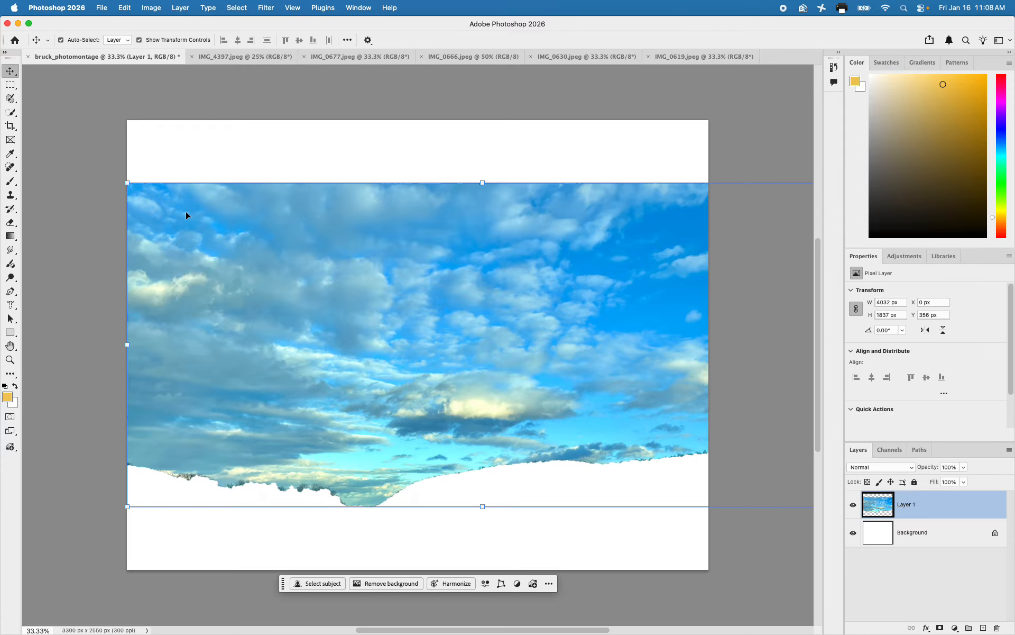
pyautogui.moveTo(185, 211); pyautogui.dragTo(182, 148)
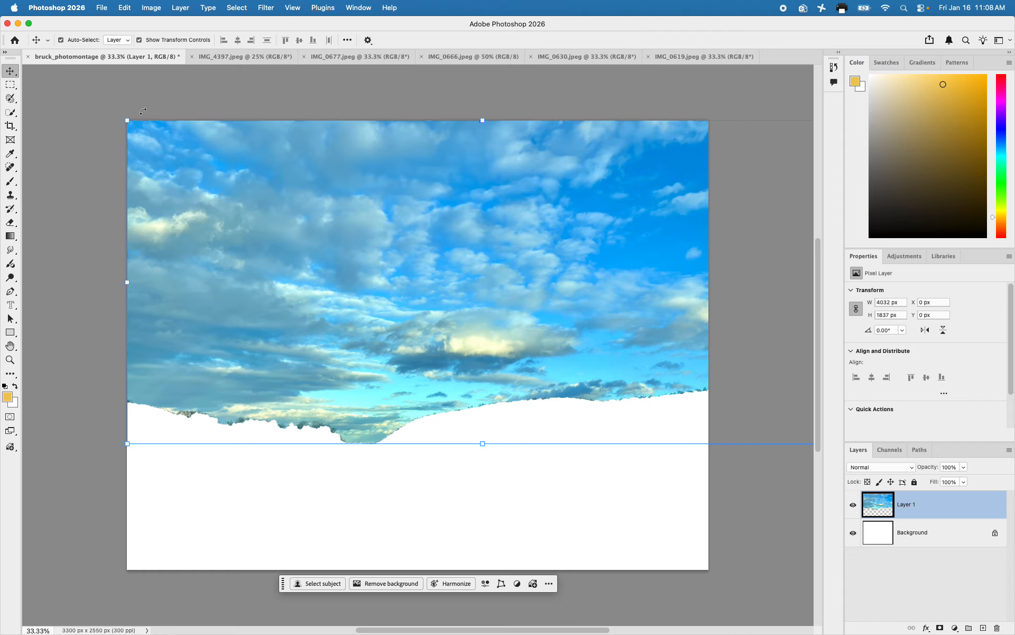
pyautogui.moveTo(143, 109); pyautogui.dragTo(119, 117)
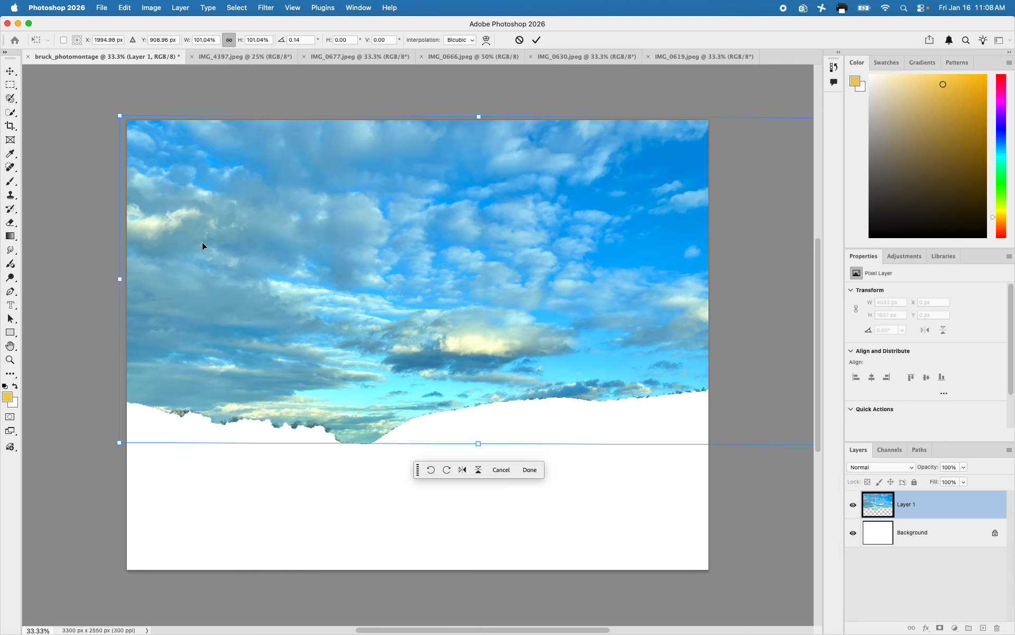
pyautogui.press('Return')
pyautogui.click(81, 205)
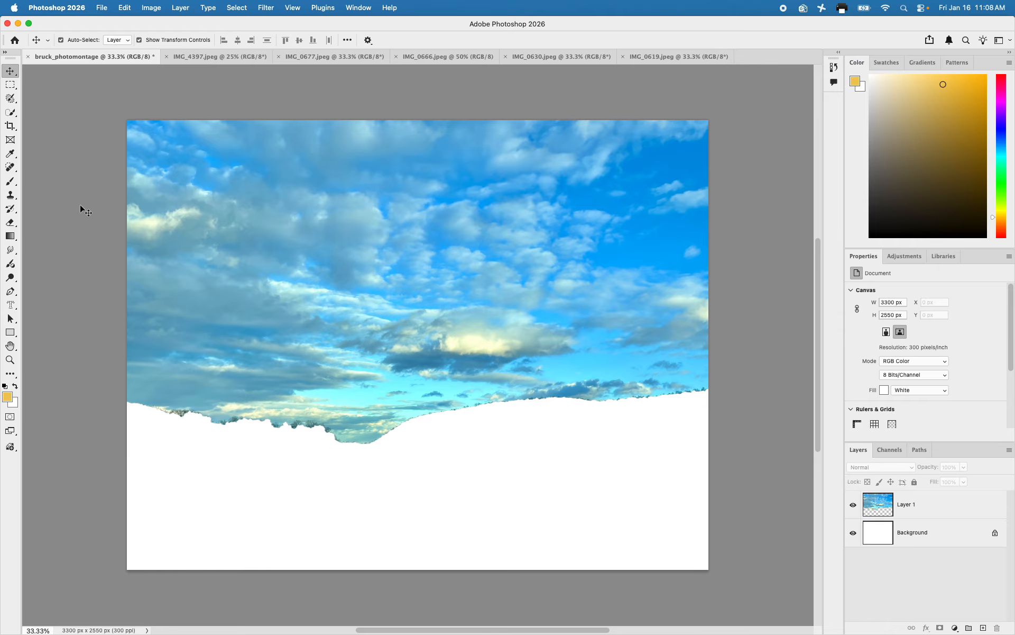
# Quick-select the arched upper part of the stained-glass window in IMG_4397, down to the tops of the lower panes
pyautogui.click(296, 56)
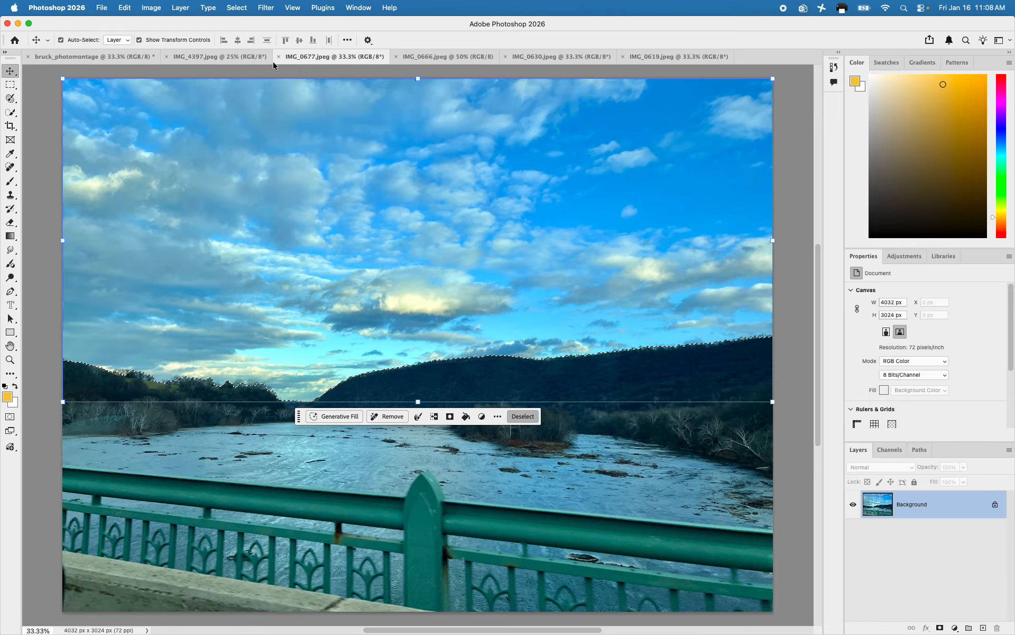
pyautogui.click(206, 60)
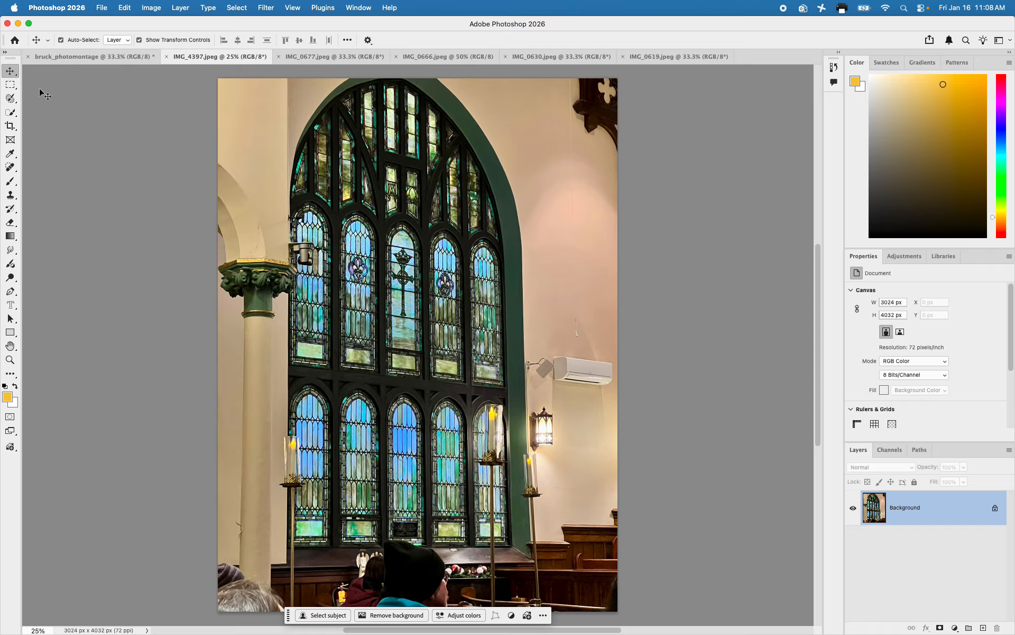
pyautogui.click(9, 113)
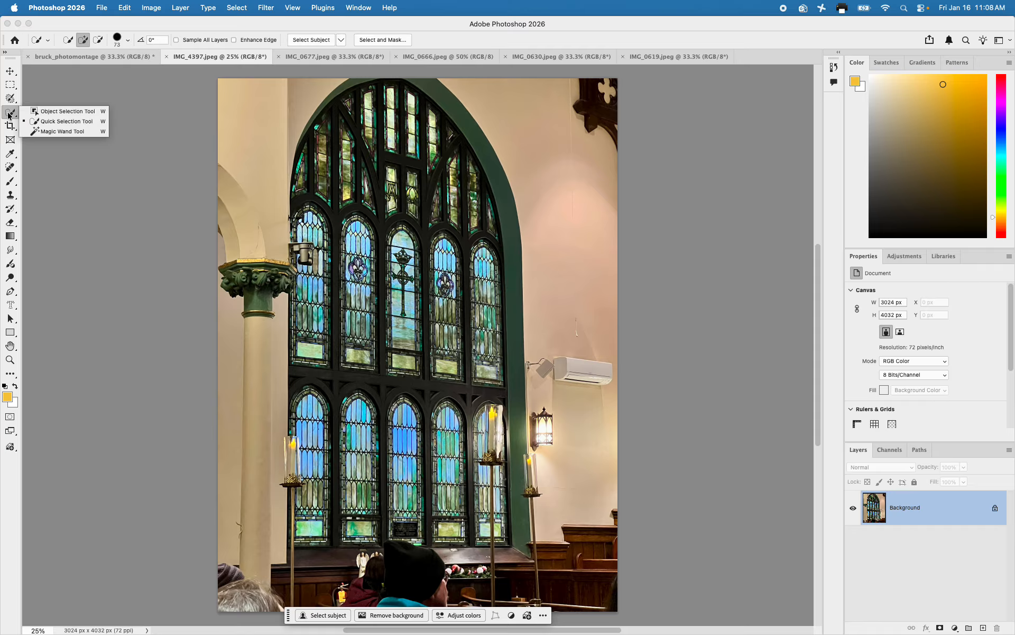
pyautogui.click(36, 123)
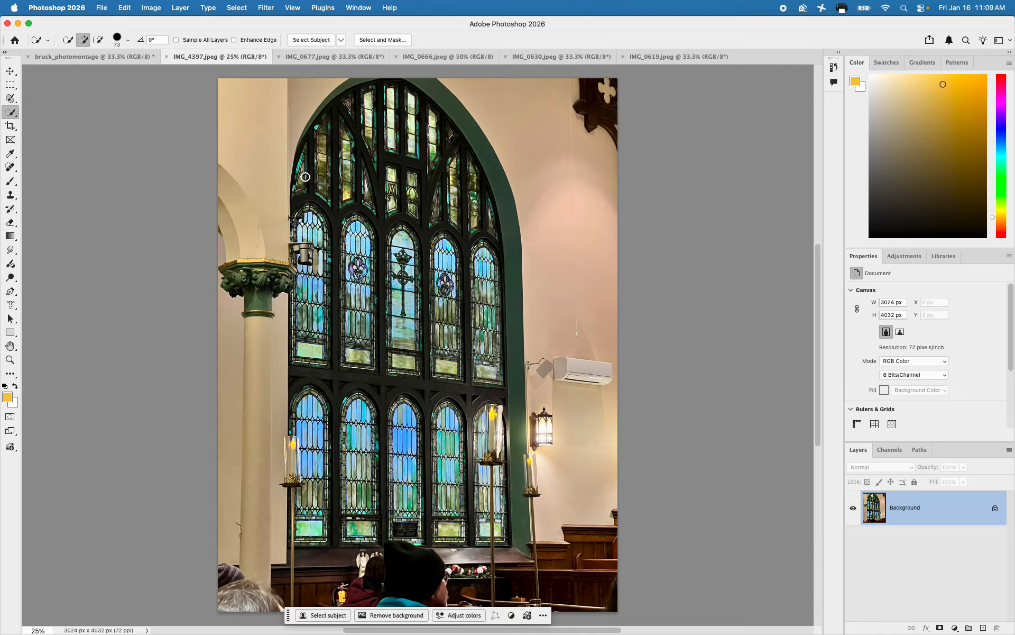
pyautogui.moveTo(313, 127)
pyautogui.mouseDown()
pyautogui.moveTo(476, 248)
pyautogui.moveTo(493, 275)
pyautogui.moveTo(488, 321)
pyautogui.moveTo(425, 254)
pyautogui.moveTo(302, 234)
pyautogui.moveTo(299, 248)
pyautogui.moveTo(364, 262)
pyautogui.moveTo(451, 262)
pyautogui.moveTo(421, 273)
pyautogui.moveTo(467, 290)
pyautogui.moveTo(480, 315)
pyautogui.moveTo(368, 314)
pyautogui.mouseUp()
pyautogui.moveTo(338, 257)
pyautogui.mouseDown()
pyautogui.moveTo(308, 278)
pyautogui.moveTo(452, 319)
pyautogui.moveTo(485, 341)
pyautogui.moveTo(476, 361)
pyautogui.moveTo(398, 342)
pyautogui.moveTo(302, 342)
pyautogui.moveTo(436, 362)
pyautogui.moveTo(393, 352)
pyautogui.moveTo(299, 284)
pyautogui.moveTo(298, 320)
pyautogui.moveTo(317, 295)
pyautogui.moveTo(316, 335)
pyautogui.moveTo(350, 281)
pyautogui.moveTo(412, 231)
pyautogui.moveTo(363, 130)
pyautogui.moveTo(414, 132)
pyautogui.moveTo(382, 99)
pyautogui.moveTo(417, 107)
pyautogui.moveTo(365, 137)
pyautogui.mouseUp()
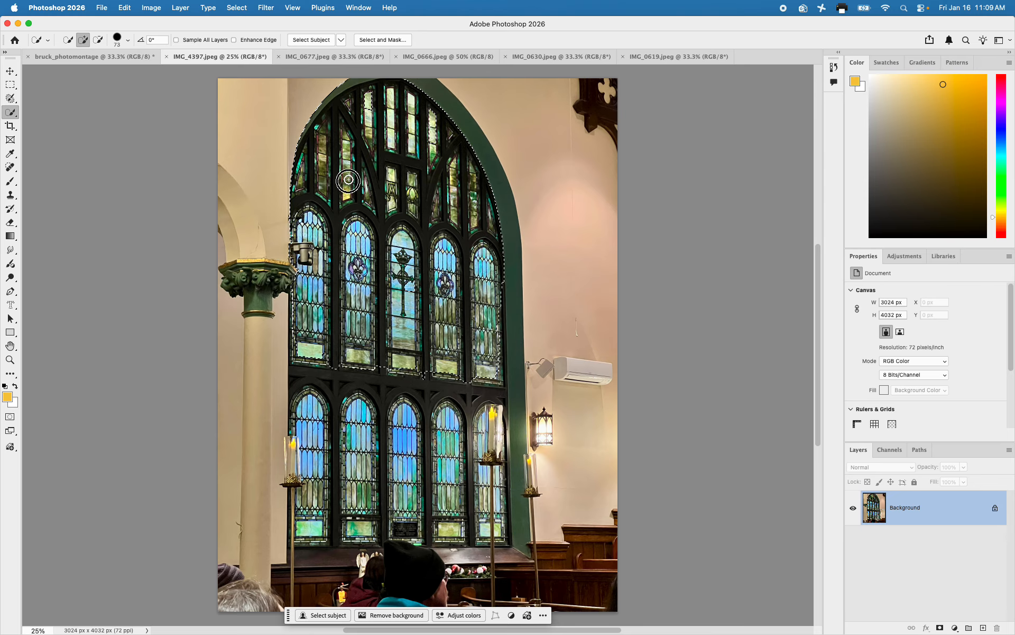
pyautogui.moveTo(375, 295)
pyautogui.mouseDown()
pyautogui.moveTo(484, 369)
pyautogui.moveTo(340, 364)
pyautogui.mouseUp()
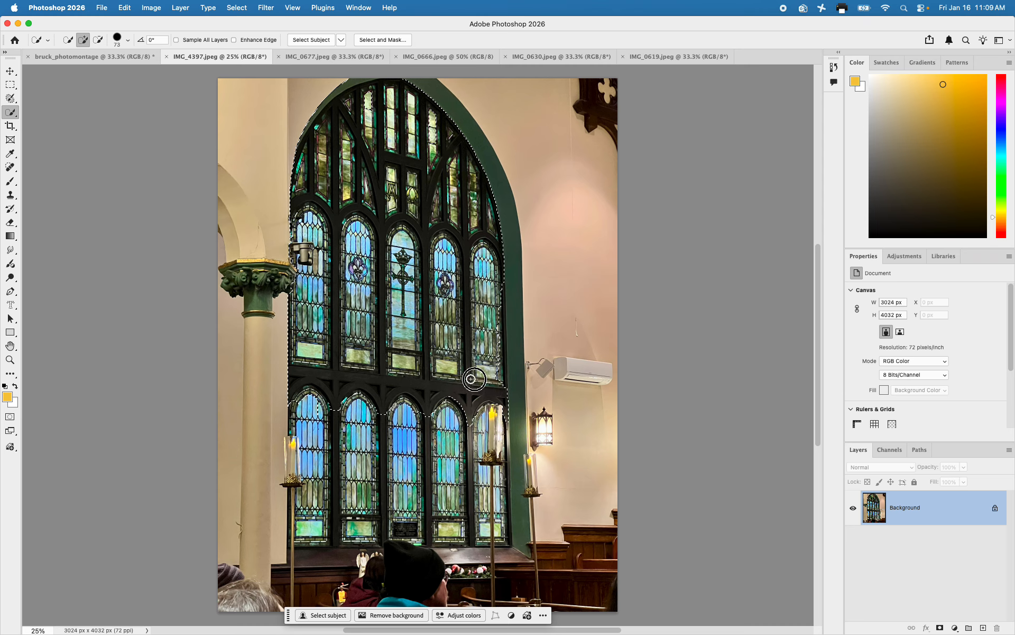
pyautogui.moveTo(498, 327); pyautogui.dragTo(495, 317)
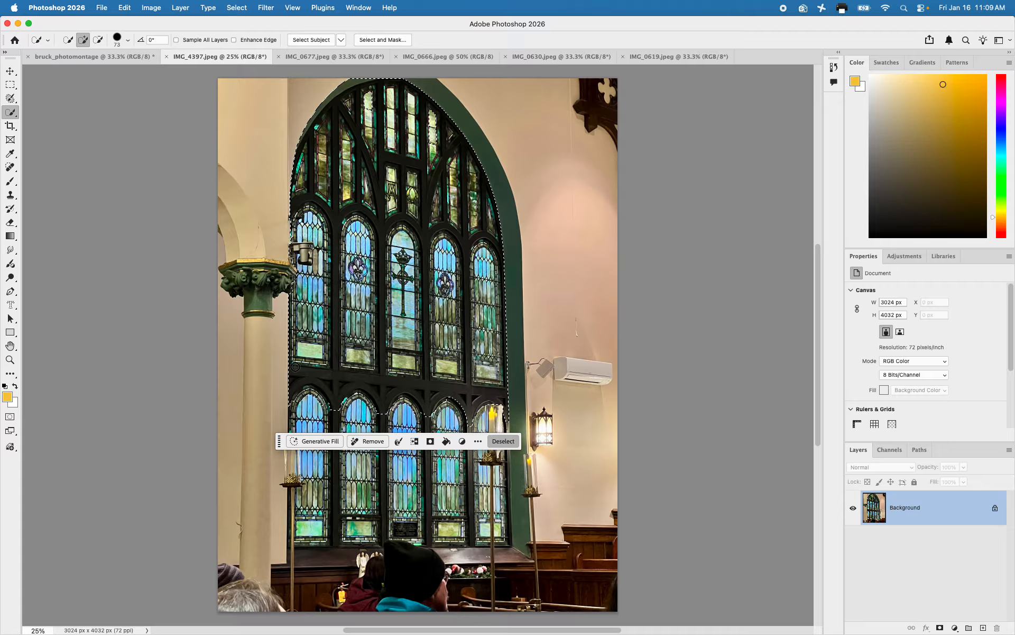
# Extend the selection over the lower row of panes to cover the entire stained-glass window
pyautogui.moveTo(347, 411)
pyautogui.mouseDown()
pyautogui.moveTo(501, 418)
pyautogui.moveTo(312, 419)
pyautogui.moveTo(325, 457)
pyautogui.moveTo(402, 478)
pyautogui.moveTo(473, 482)
pyautogui.moveTo(490, 508)
pyautogui.moveTo(447, 521)
pyautogui.moveTo(333, 481)
pyautogui.moveTo(311, 485)
pyautogui.moveTo(309, 521)
pyautogui.moveTo(379, 523)
pyautogui.moveTo(335, 494)
pyautogui.moveTo(446, 528)
pyautogui.moveTo(424, 503)
pyautogui.moveTo(457, 431)
pyautogui.mouseUp()
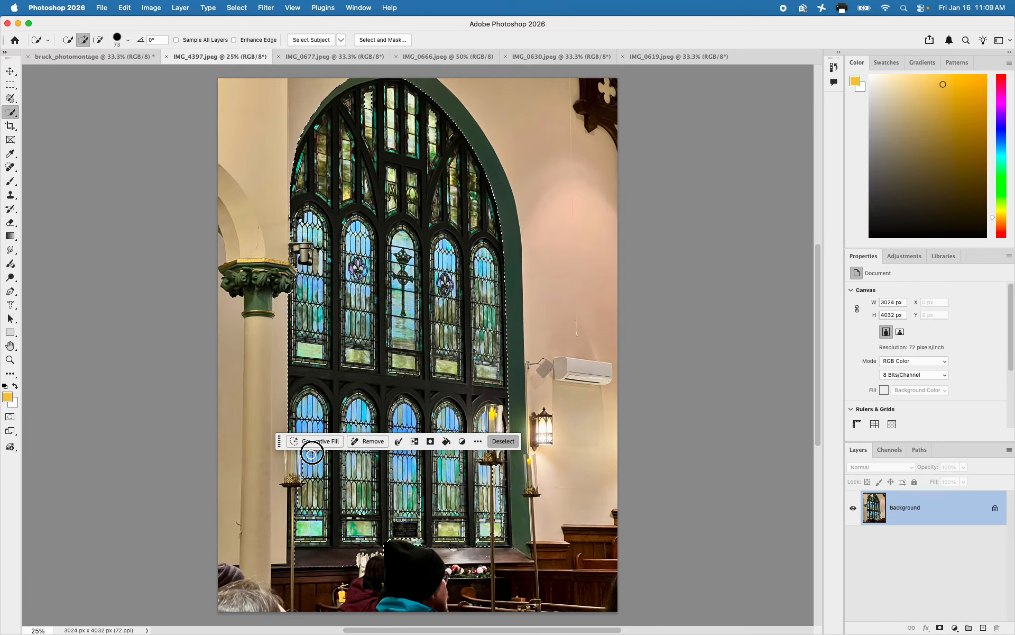
pyautogui.moveTo(322, 218)
pyautogui.mouseDown()
pyautogui.moveTo(353, 169)
pyautogui.moveTo(396, 193)
pyautogui.mouseUp()
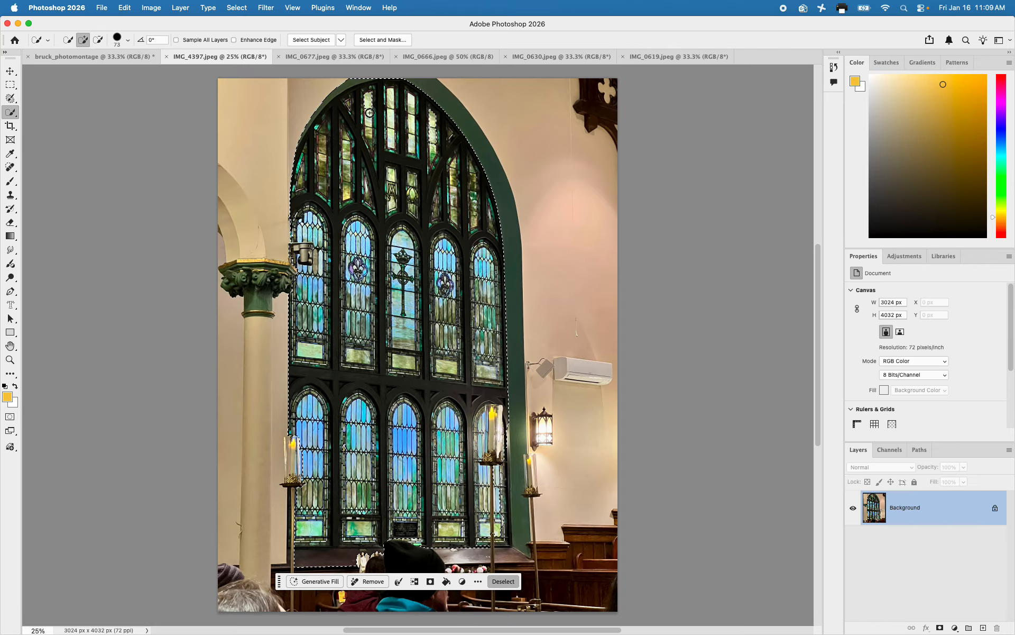
pyautogui.moveTo(426, 112)
pyautogui.mouseDown()
pyautogui.moveTo(432, 141)
pyautogui.moveTo(409, 153)
pyautogui.mouseUp()
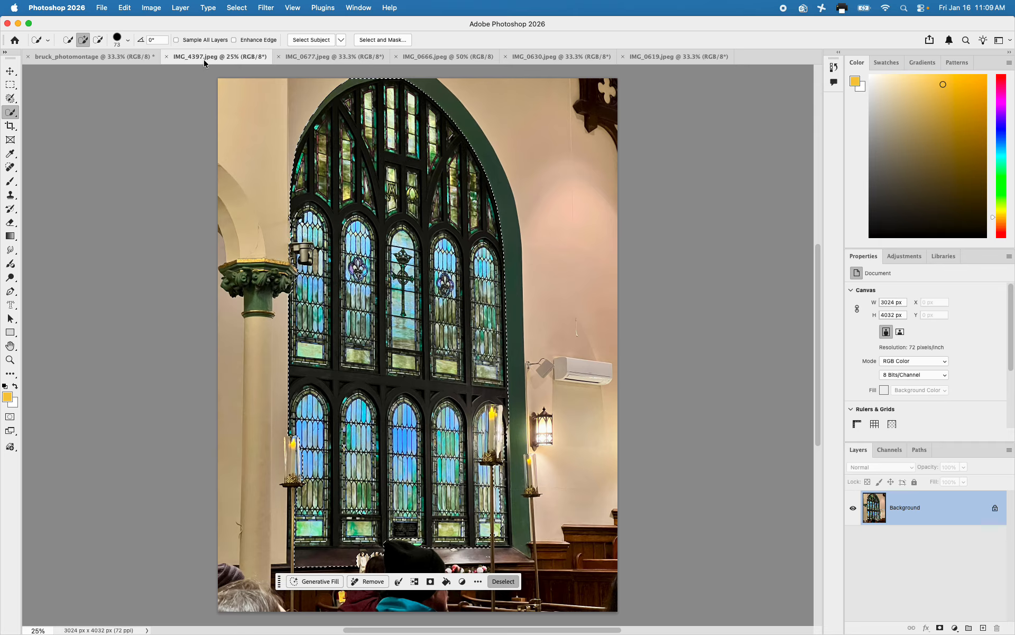
# Copy the selected stained-glass window and paste it into the photomontage document above the sky
pyautogui.click(124, 7)
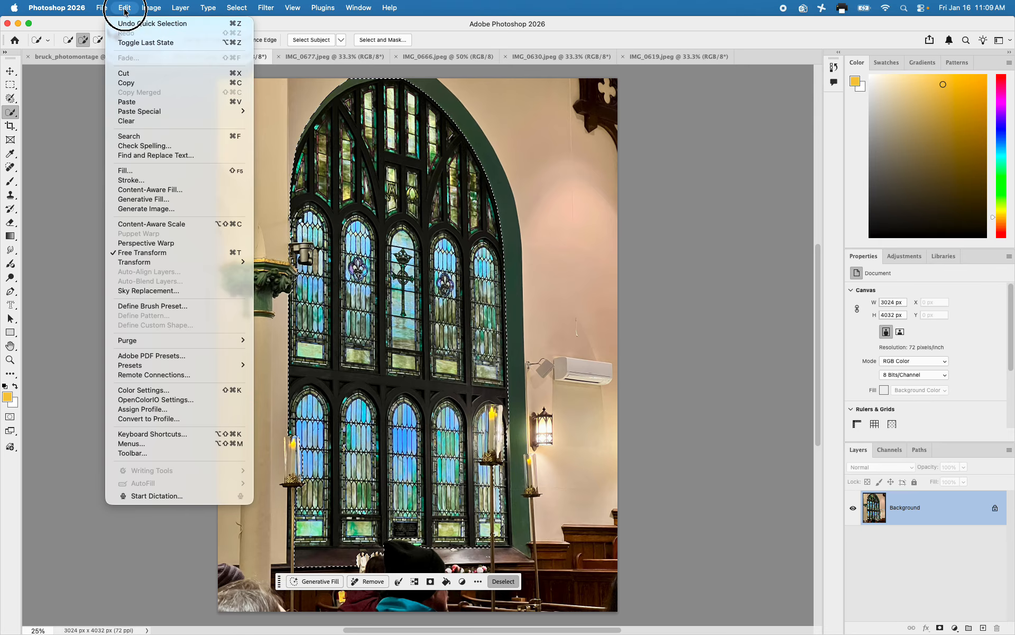
pyautogui.click(135, 82)
pyautogui.click(106, 55)
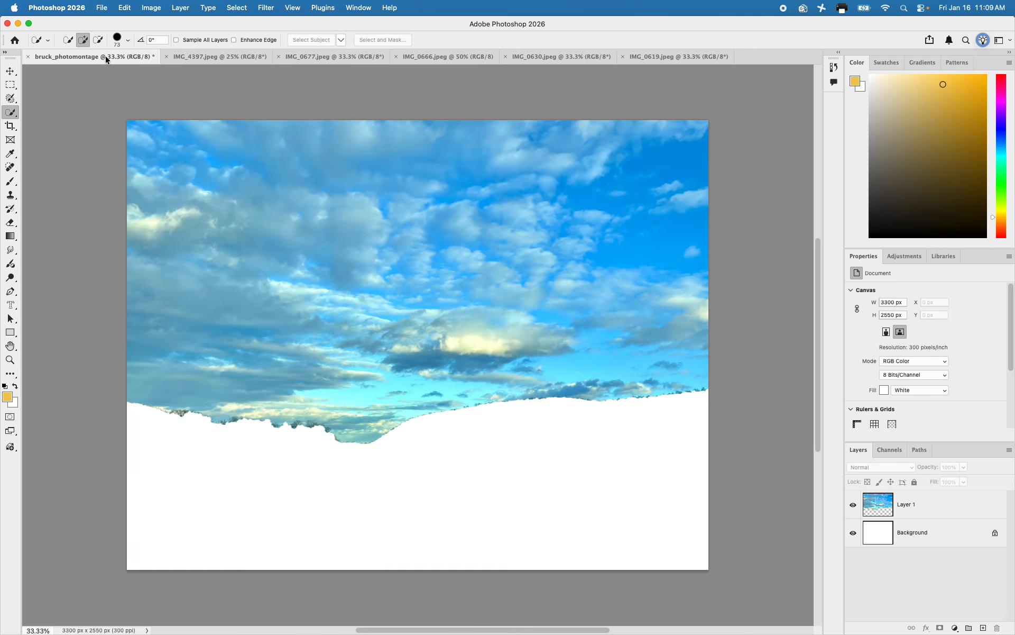
pyautogui.press('cmd+v')
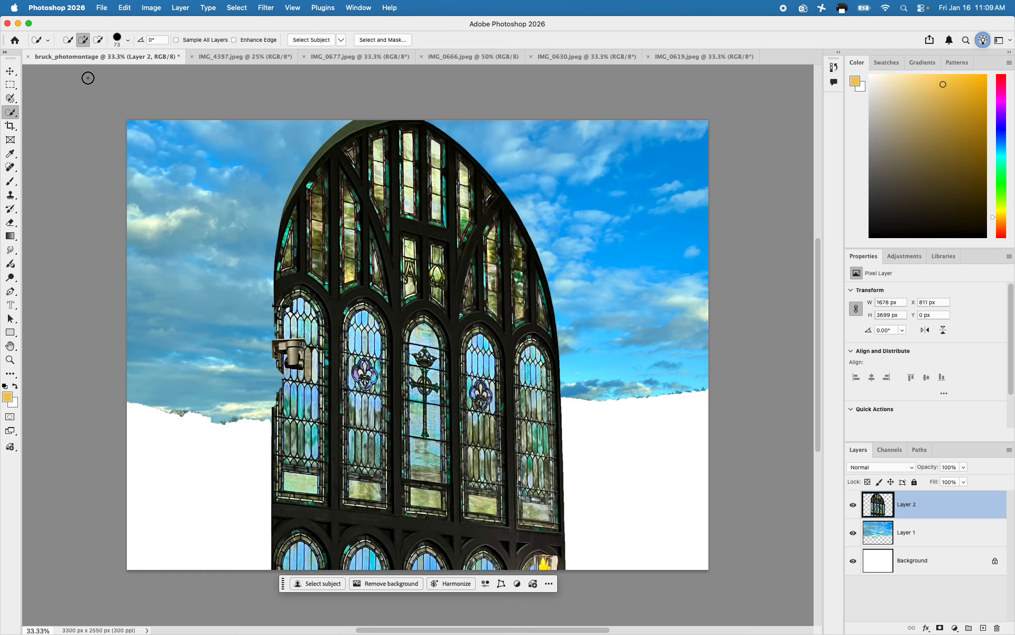
# Move the stained-glass window layer left over the sky to about X 293 px, Y -13 px
pyautogui.click(10, 71)
pyautogui.moveTo(367, 243); pyautogui.dragTo(279, 241)
pyautogui.keyDown('shift'); pyautogui.click(439, 224); pyautogui.keyUp('shift')
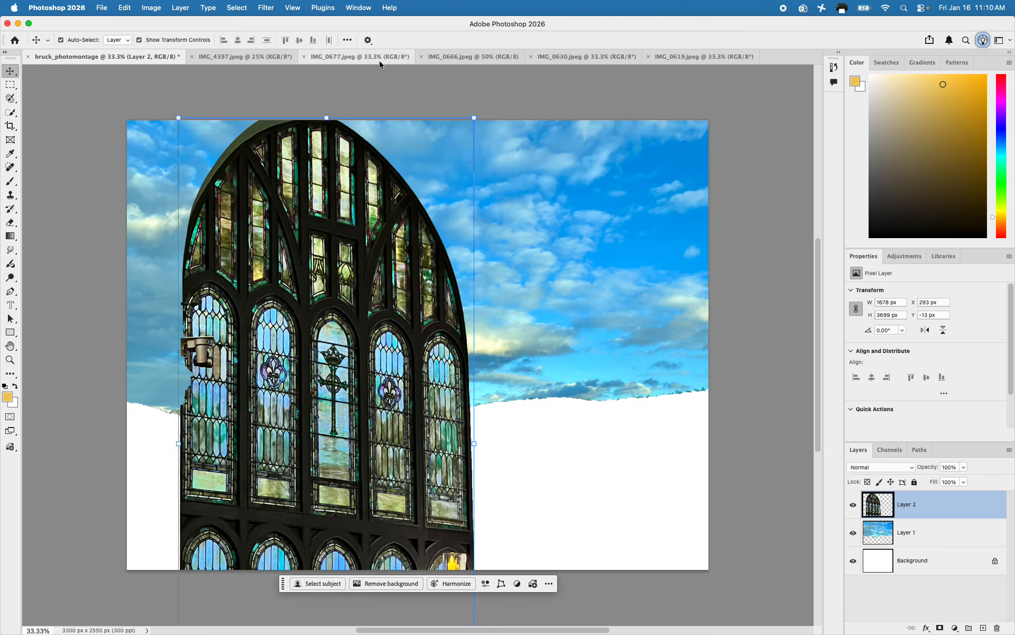
# Select the dancers picture inside its white border in IMG_0630 with a rectangular marquee and return to the photomontage document
pyautogui.click(457, 55)
pyautogui.click(574, 56)
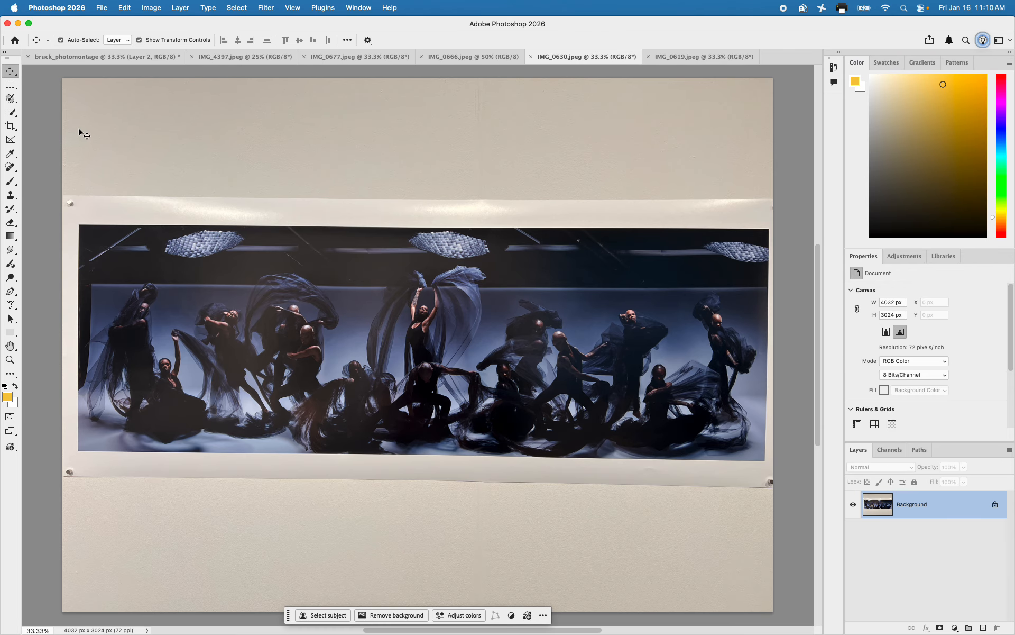
pyautogui.click(11, 85)
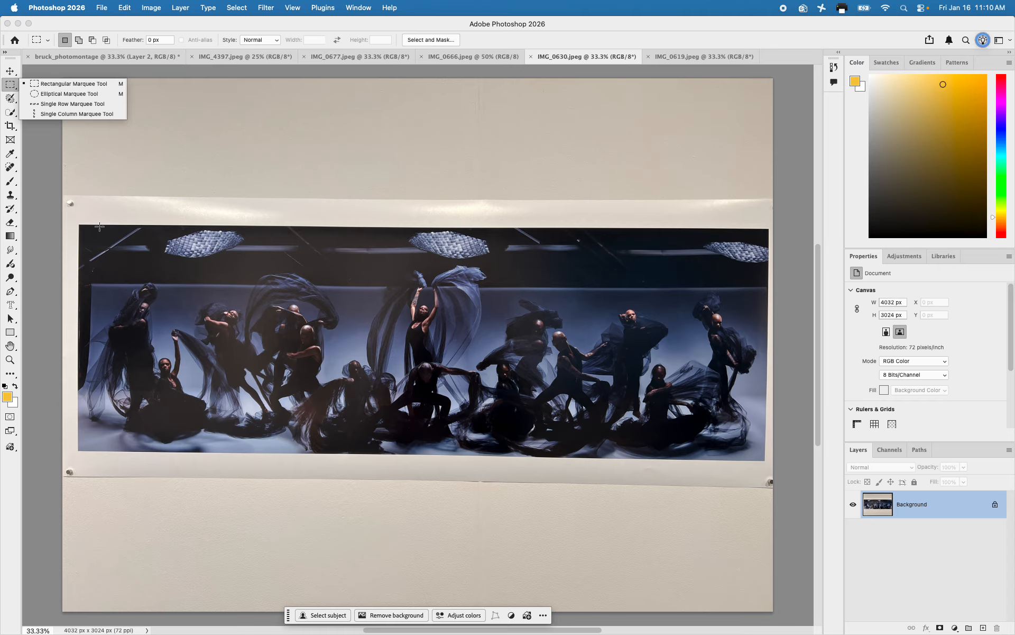
pyautogui.moveTo(88, 231); pyautogui.dragTo(758, 450)
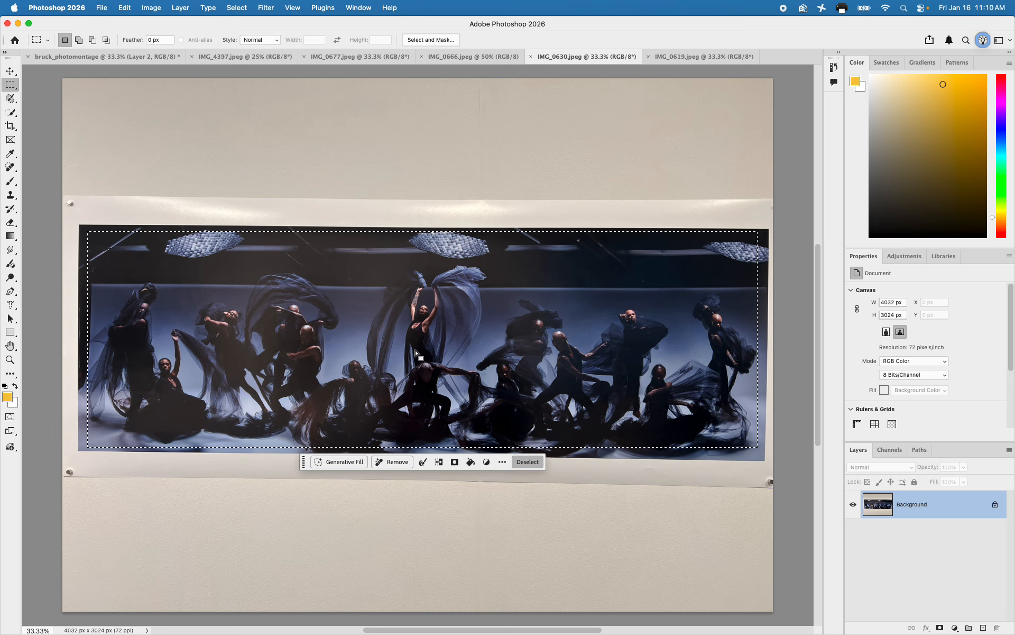
pyautogui.click(63, 56)
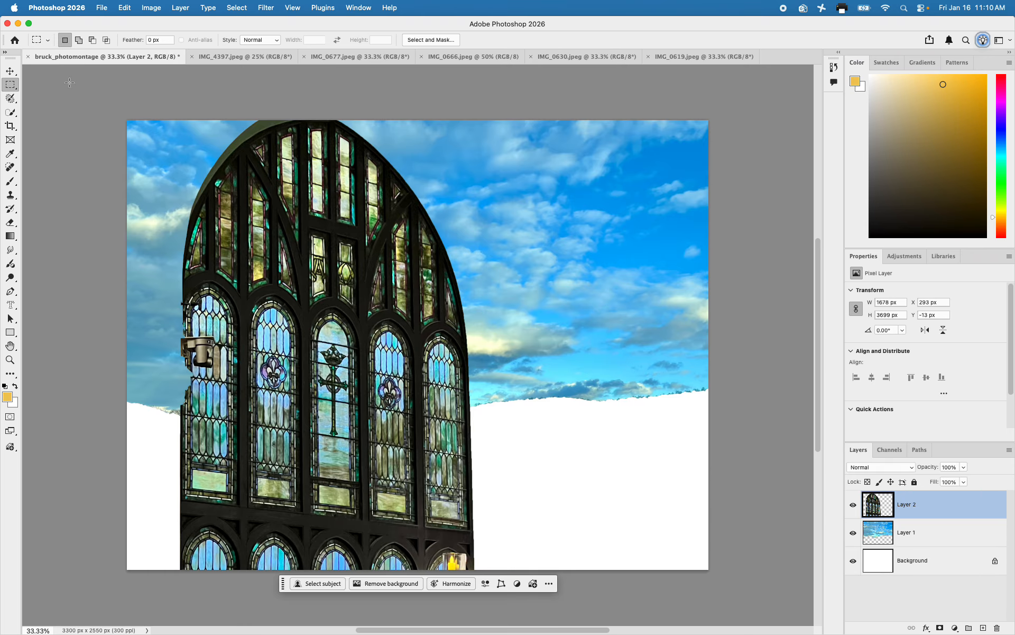
# Paste the dancers picture, place its layer below the sky layer, and move it down to about X 0 px, Y 1372 px
pyautogui.press('super+v')
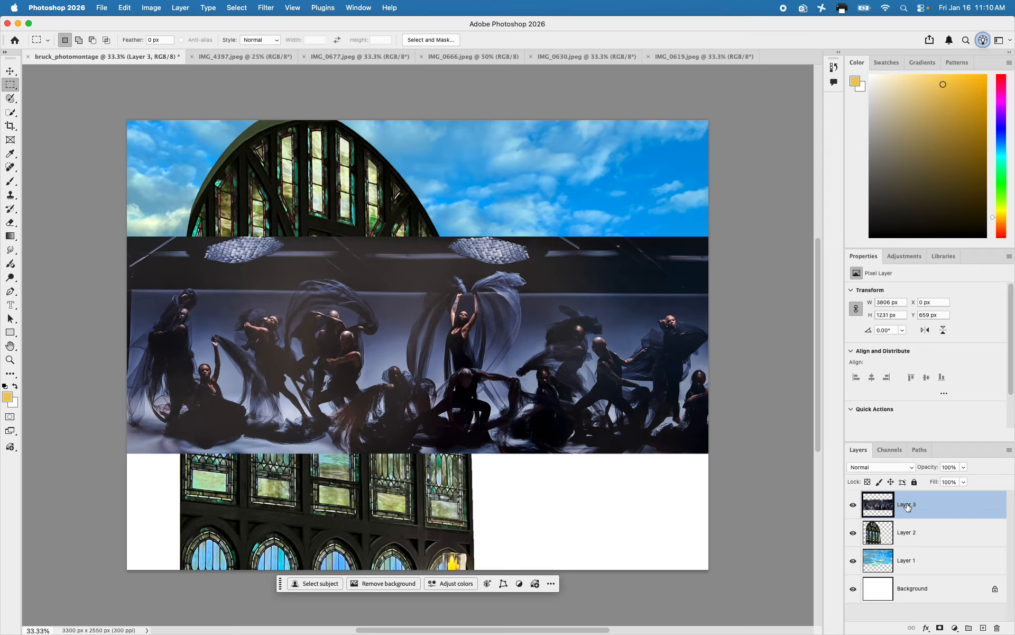
pyautogui.moveTo(908, 506); pyautogui.dragTo(904, 565)
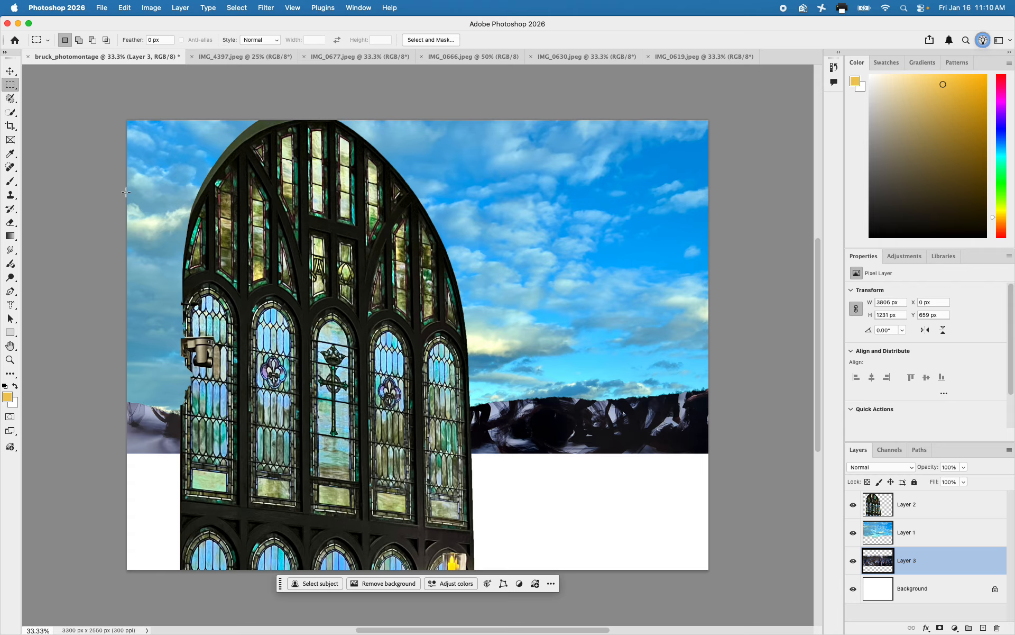
pyautogui.click(10, 70)
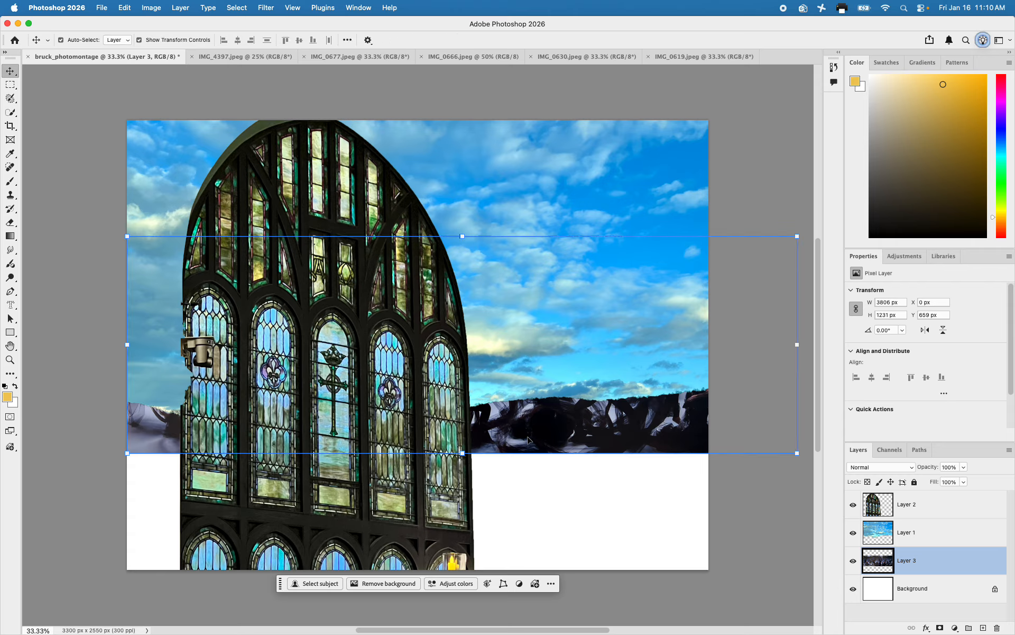
pyautogui.moveTo(524, 440); pyautogui.dragTo(528, 563)
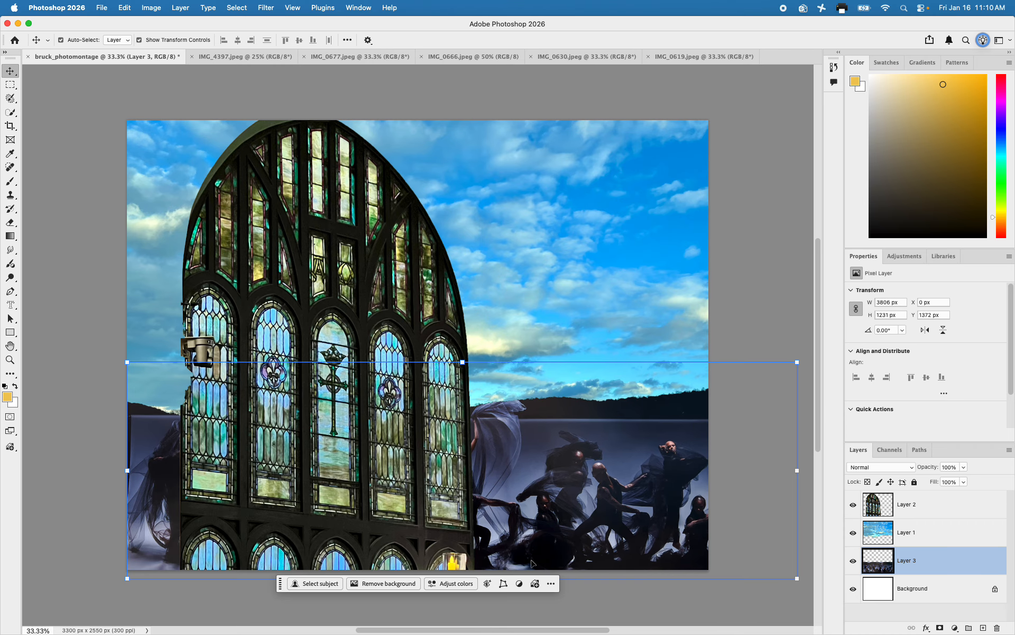
pyautogui.keyDown('shift'); pyautogui.click(670, 355); pyautogui.keyUp('shift')
pyautogui.click(740, 310)
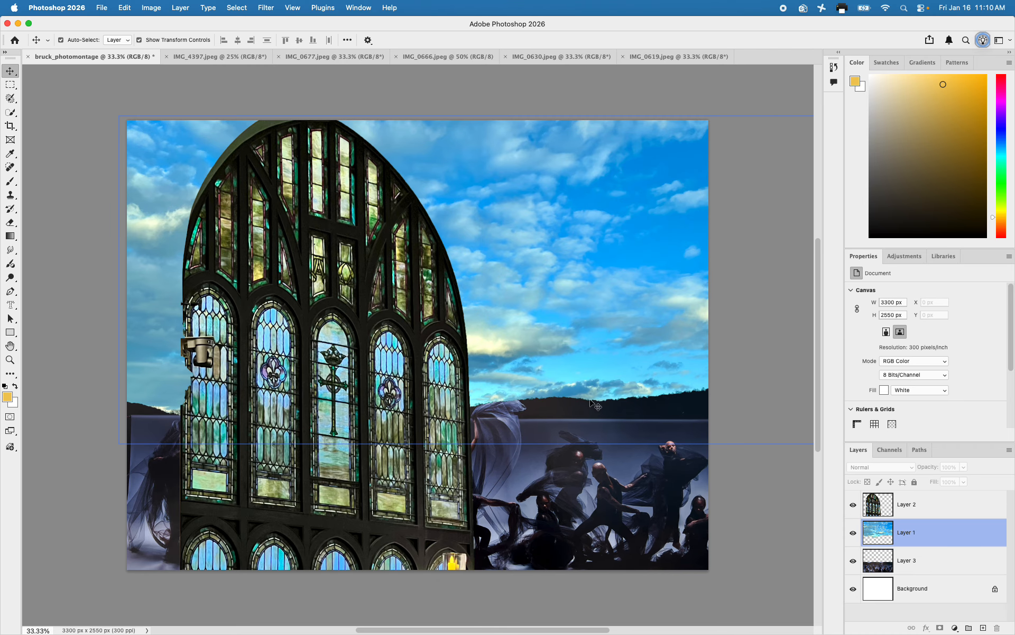
# Select the man and child in IMG_0666.jpeg with Select Subject
pyautogui.click(311, 56)
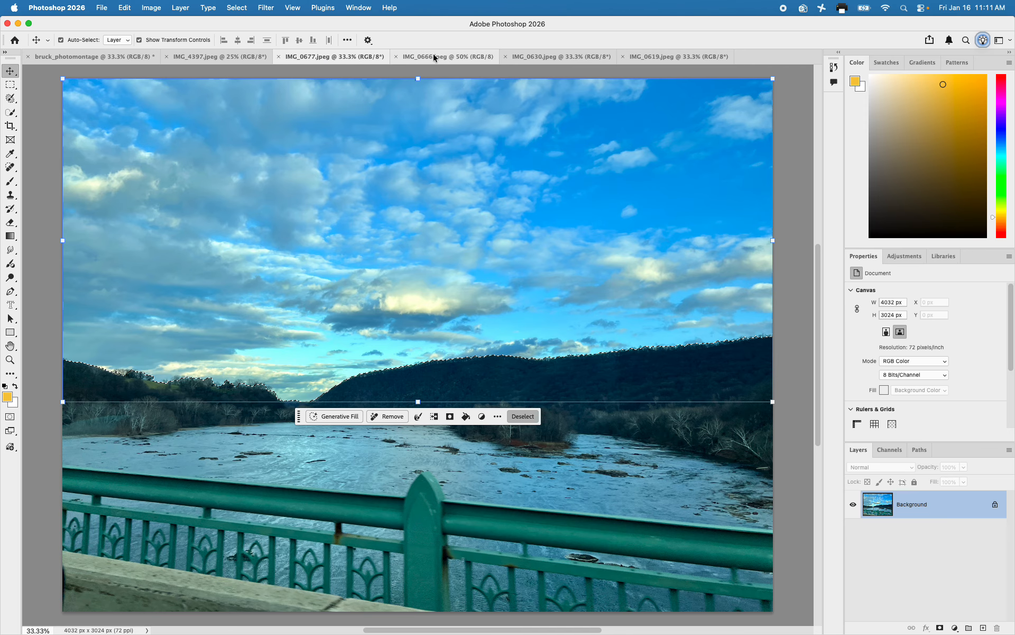
pyautogui.click(433, 56)
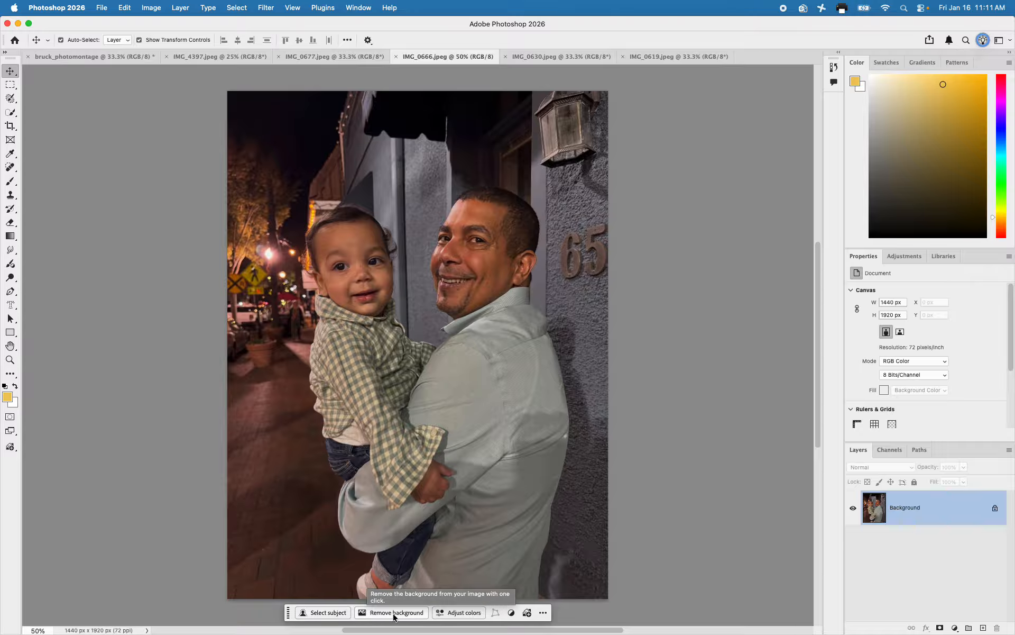
pyautogui.click(327, 613)
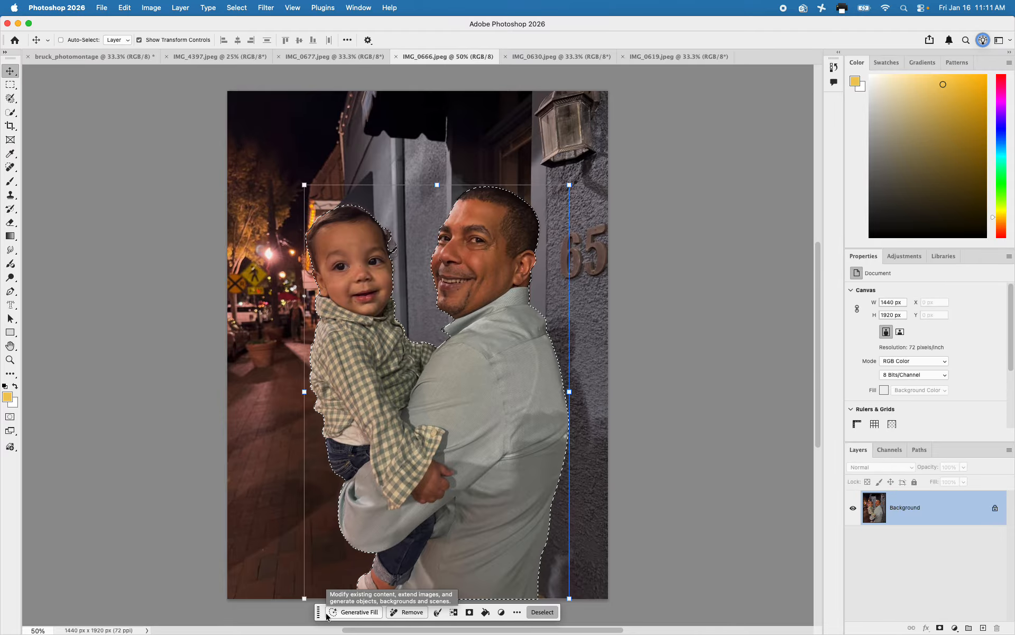
# Copy the selected man and child into the photomontage document and move them over the window to about X 220 px, Y 985 px
pyautogui.click(79, 56)
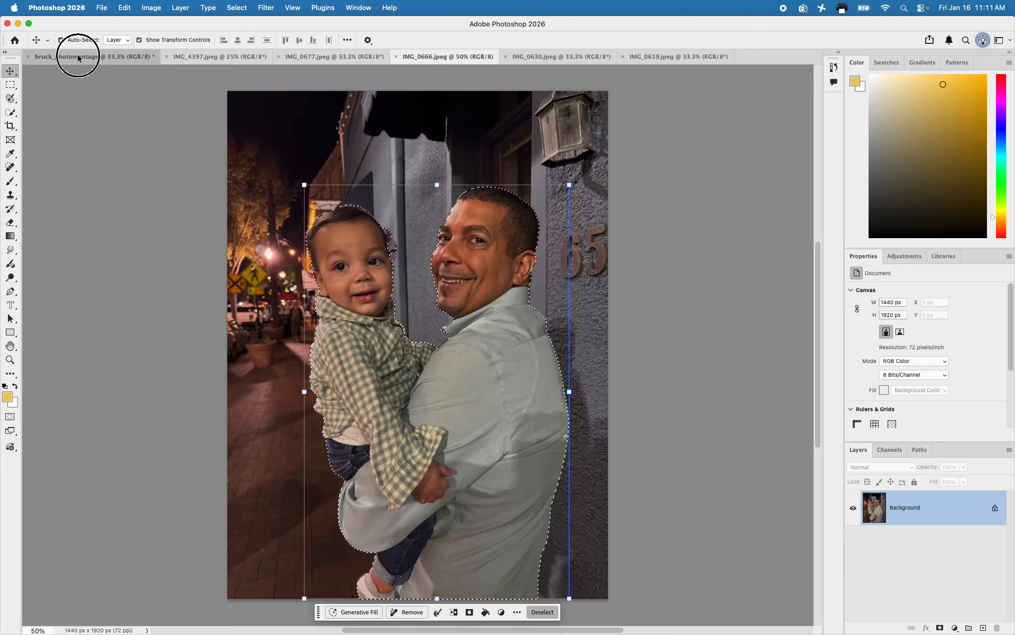
pyautogui.press('super+v')
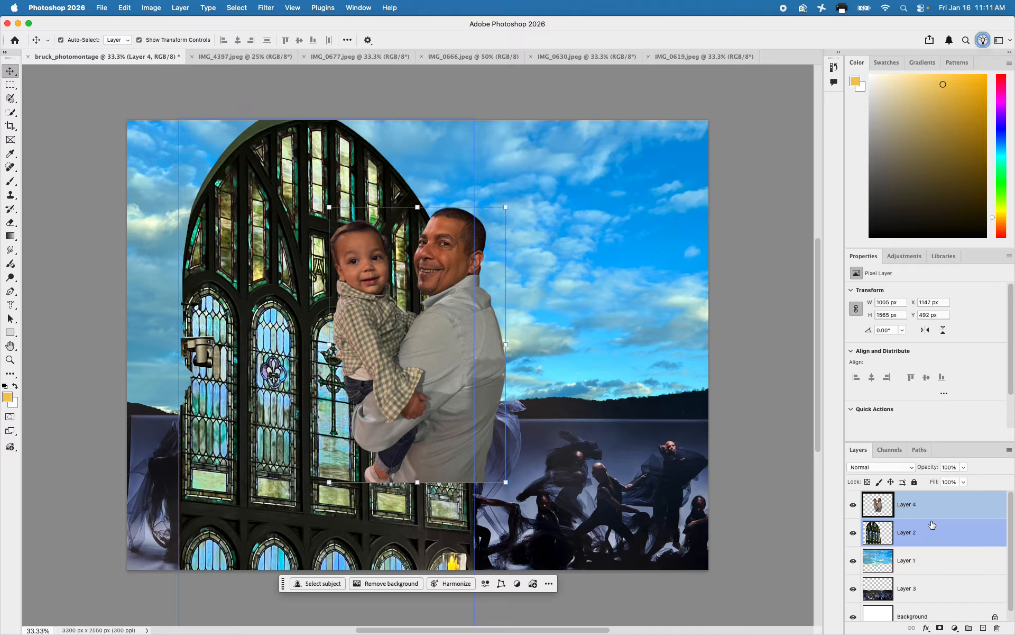
pyautogui.moveTo(450, 339); pyautogui.dragTo(285, 429)
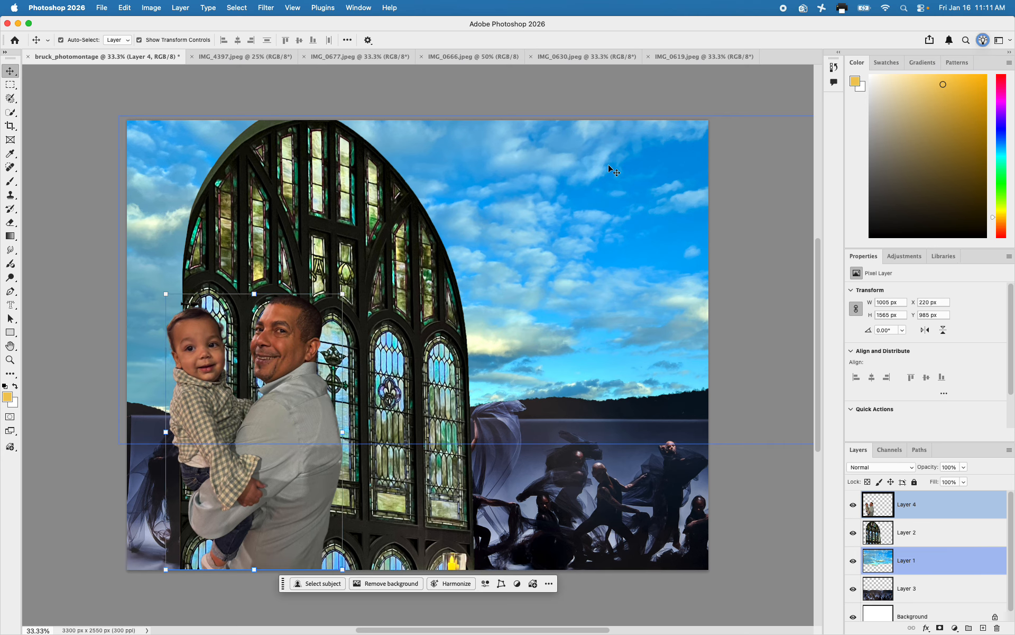
# Trace a closed Magnetic Lasso selection around the cat, including its tail, in IMG_0619.jpeg
pyautogui.click(672, 57)
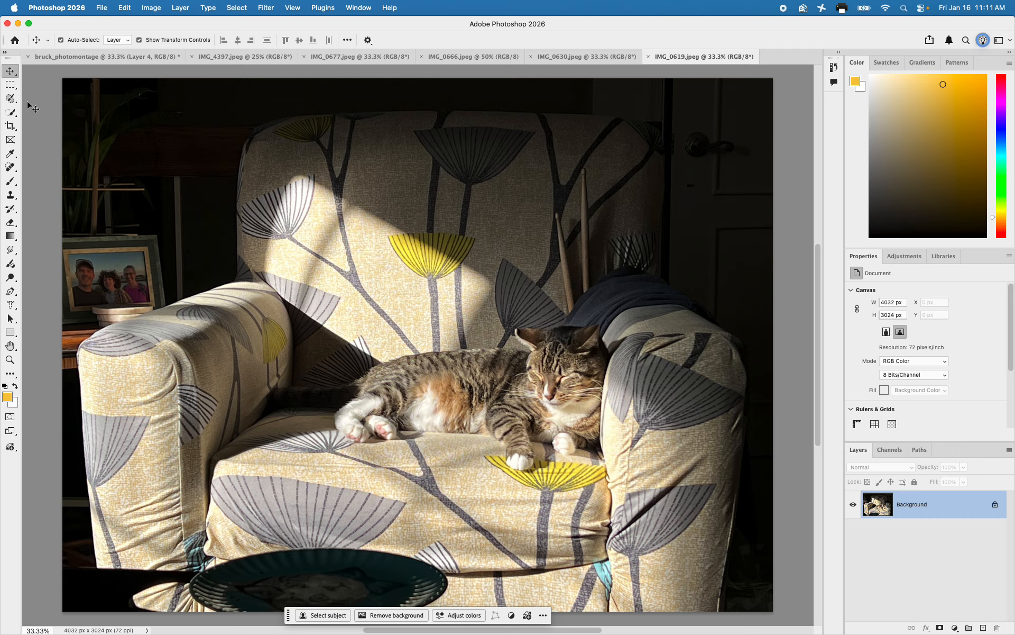
pyautogui.click(11, 100)
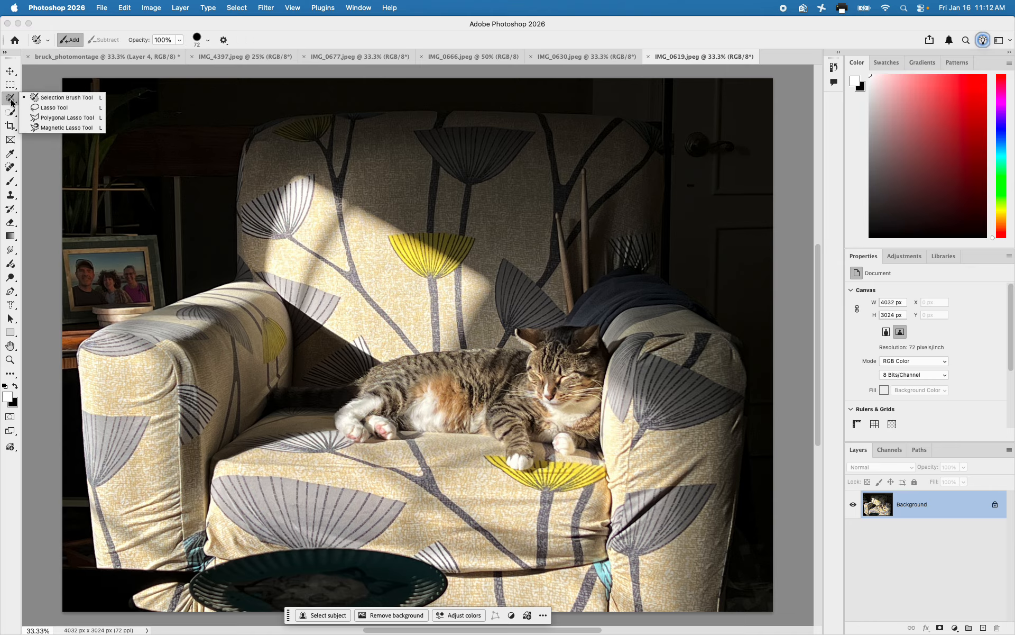
pyautogui.click(51, 128)
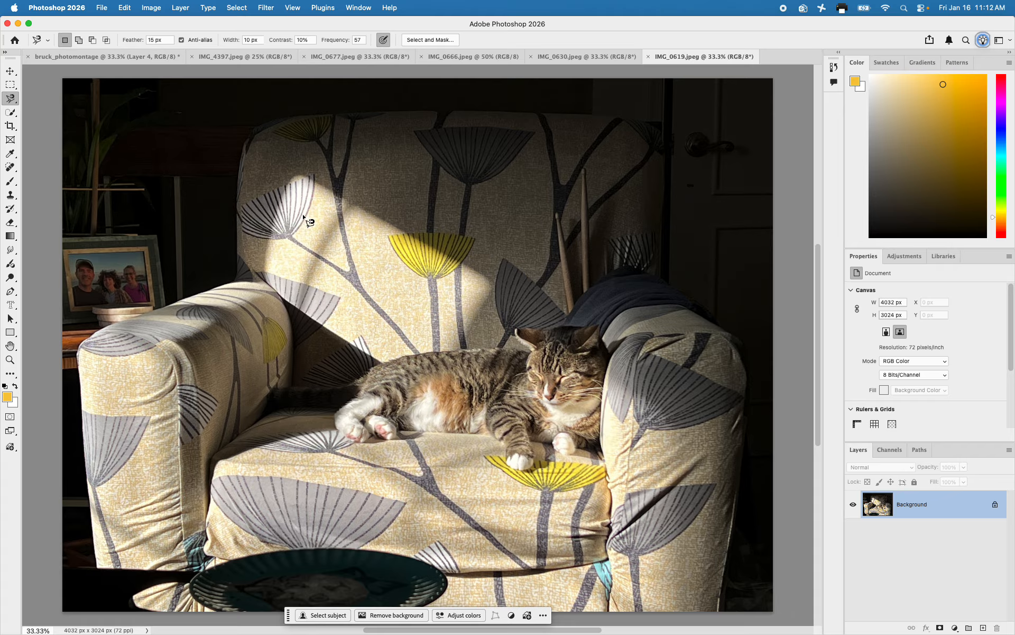
pyautogui.click(378, 365)
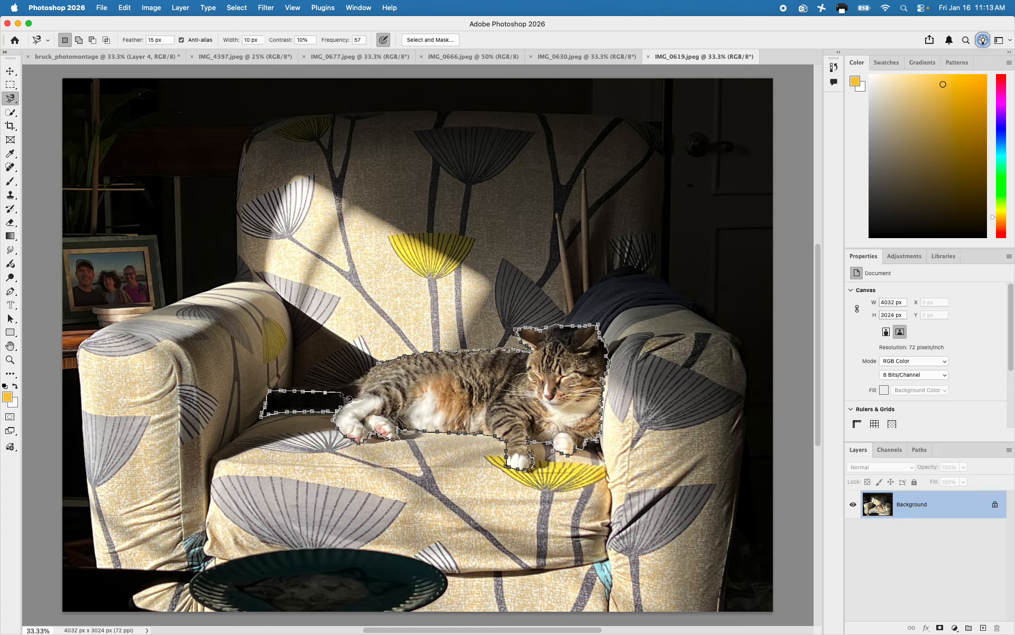
pyautogui.click(385, 371)
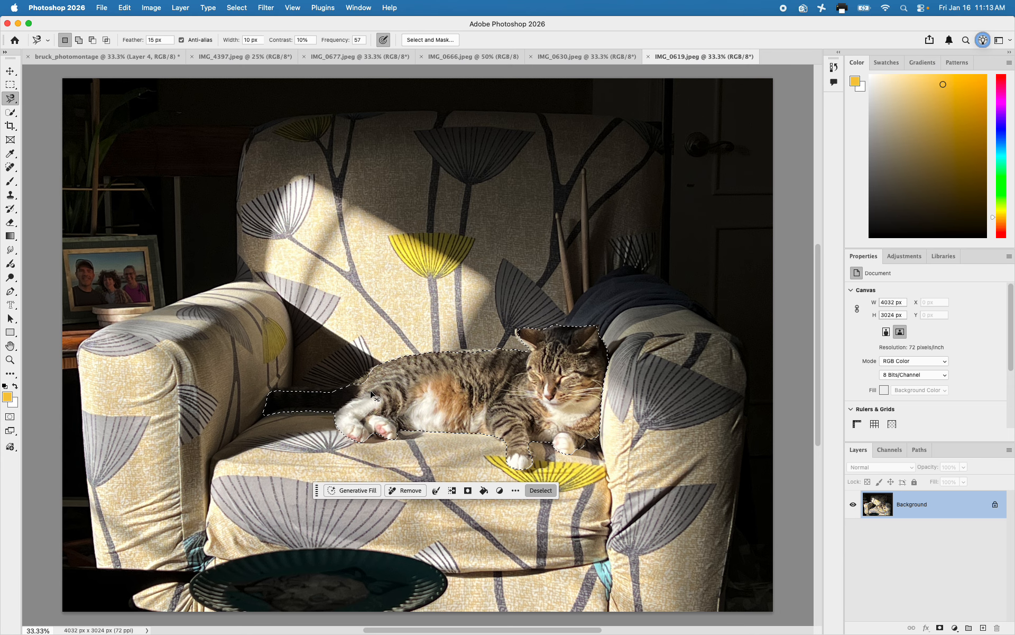
# Copy the selected cat into the photomontage document and move it over the horizon to about X 1383 px, Y 937 px
pyautogui.click(61, 56)
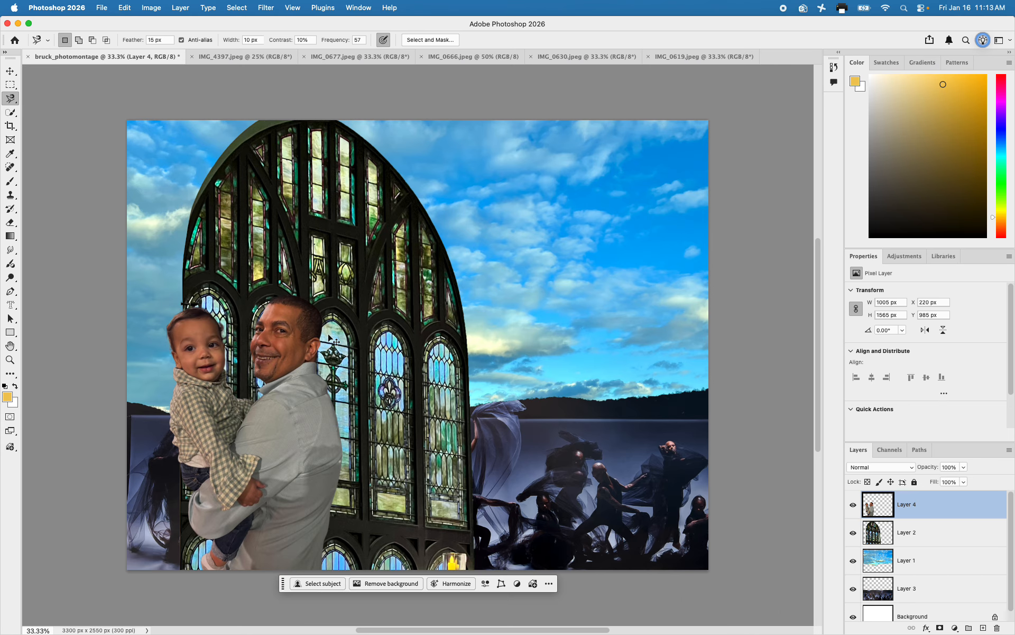
pyautogui.press('super+v')
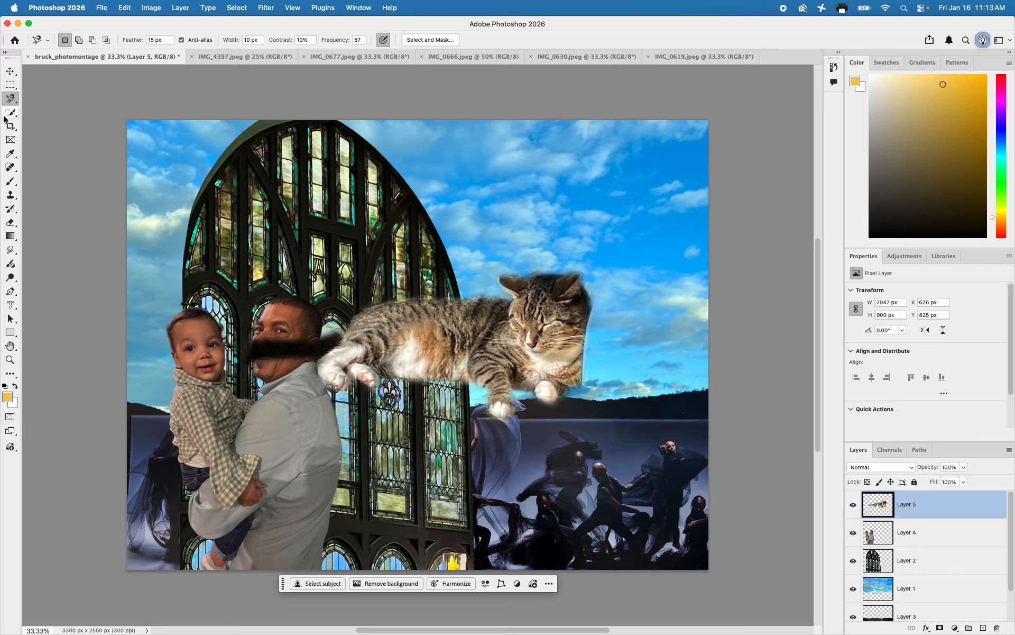
pyautogui.click(10, 71)
pyautogui.click(476, 330)
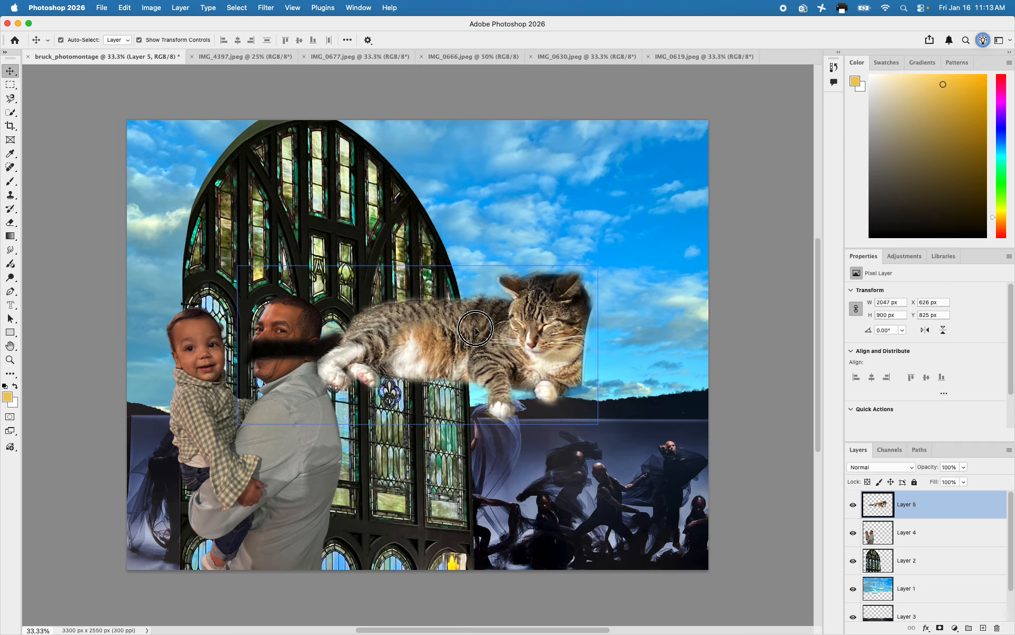
pyautogui.moveTo(476, 330); pyautogui.dragTo(607, 351)
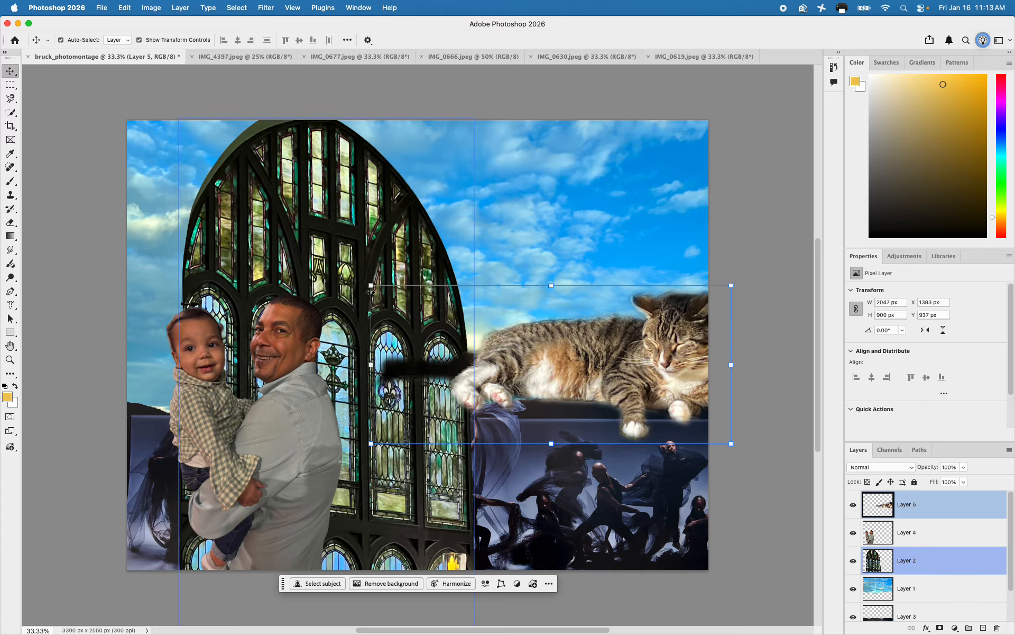
# Scale the cat layer proportionally to about 89.6% and position its center at about X 2448 px, Y 1499 px
pyautogui.moveTo(370, 287); pyautogui.dragTo(408, 302)
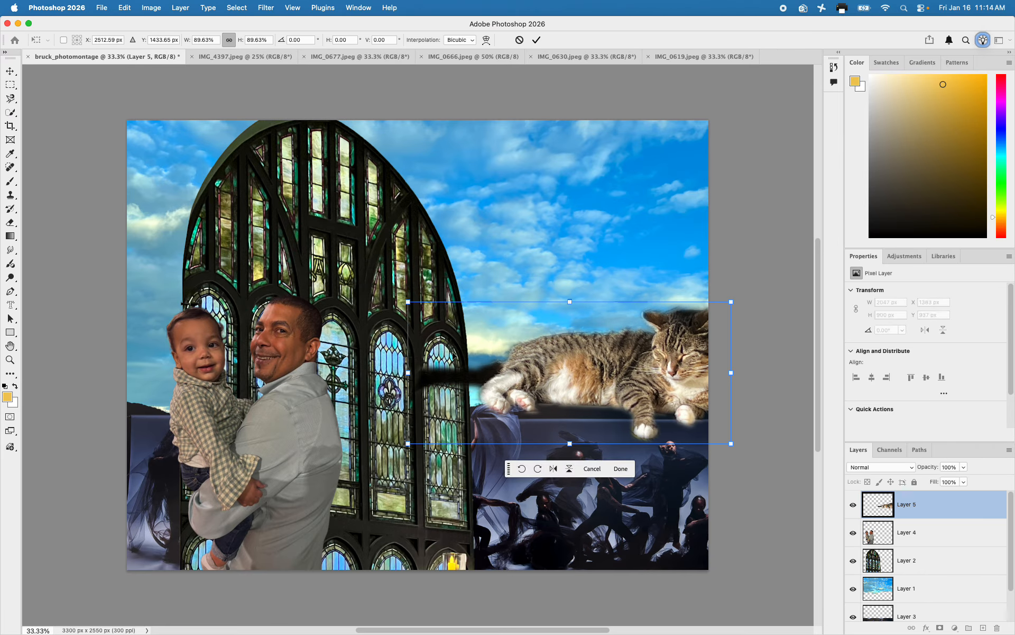
pyautogui.moveTo(573, 372)
pyautogui.mouseDown()
pyautogui.moveTo(556, 370)
pyautogui.moveTo(561, 386)
pyautogui.mouseUp()
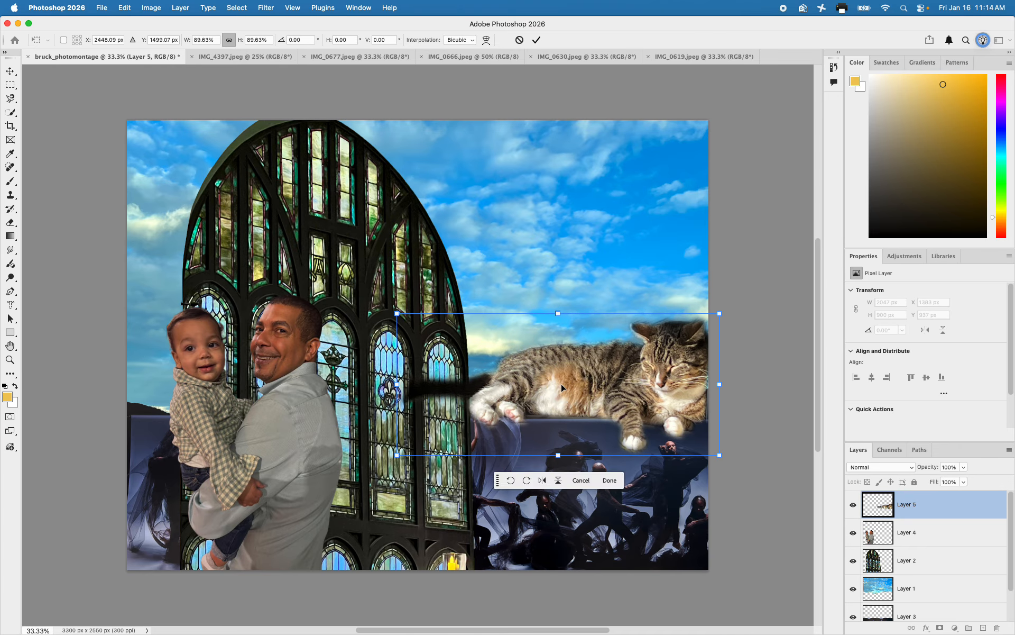
pyautogui.click(565, 395)
# Select the man's head on Layer 4 by painting over it with the Selection Brush tool
pyautogui.click(912, 535)
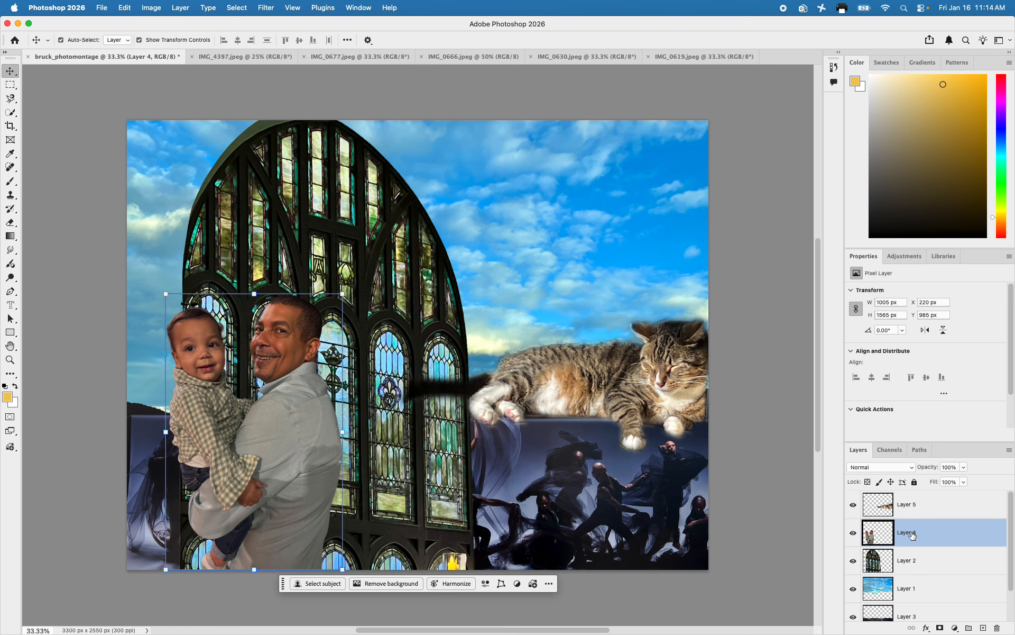
pyautogui.click(9, 113)
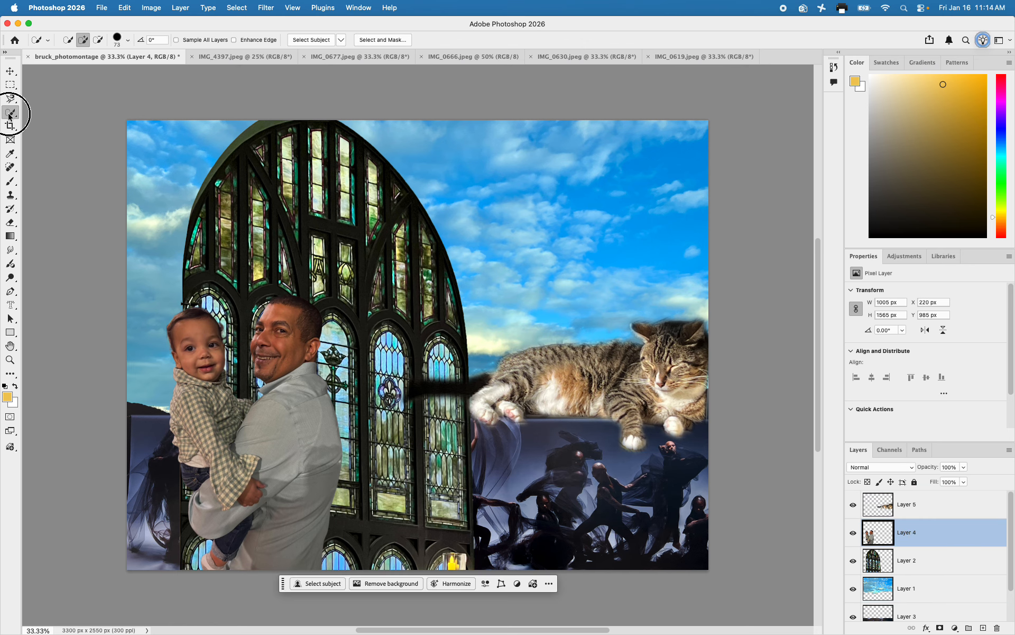
pyautogui.rightClick(10, 113)
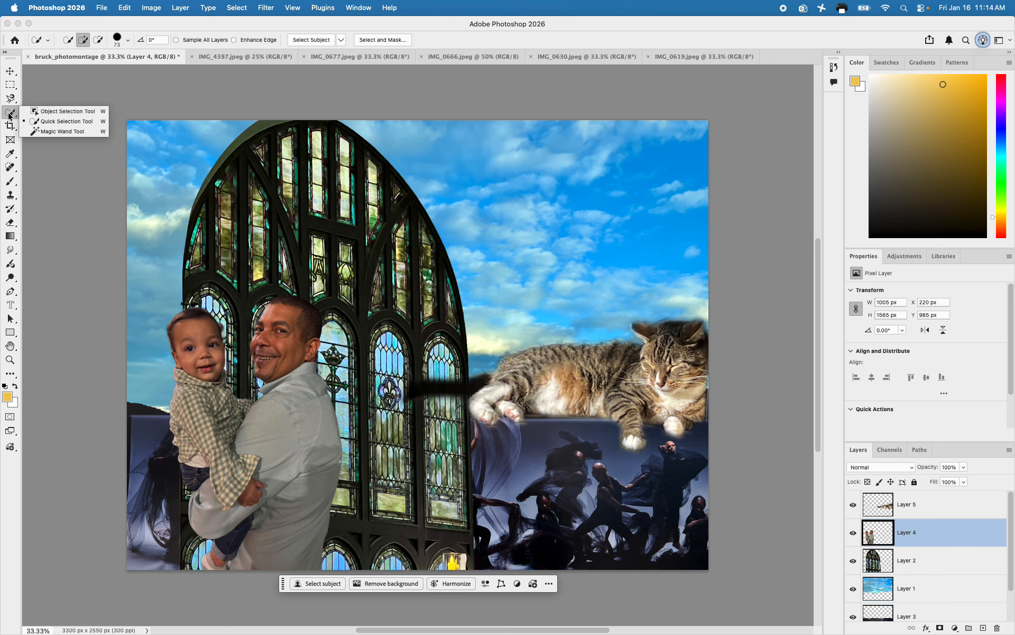
pyautogui.click(8, 102)
pyautogui.rightClick(8, 101)
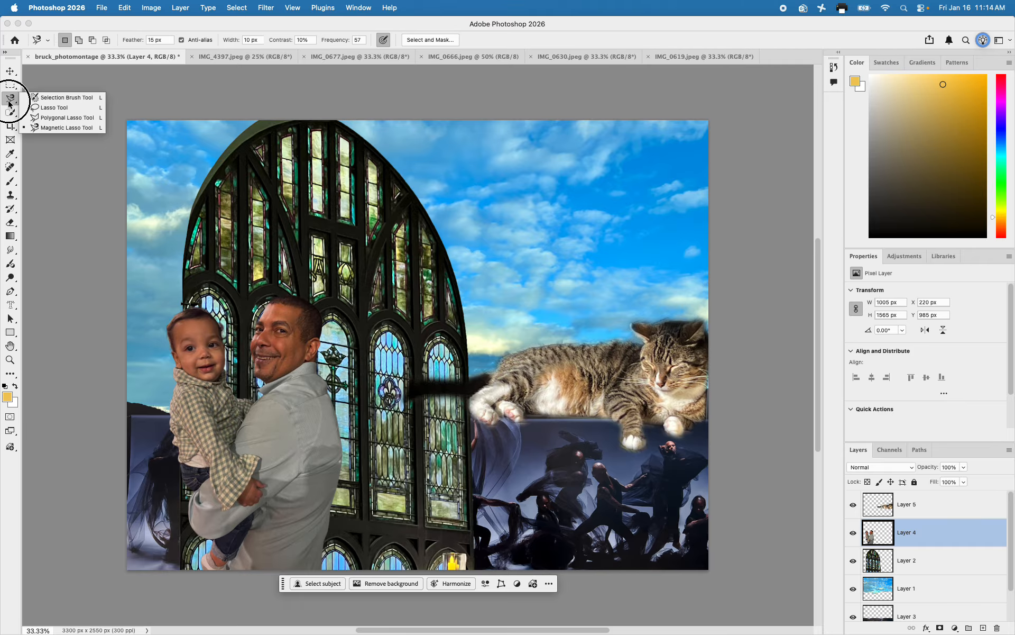
pyautogui.click(63, 98)
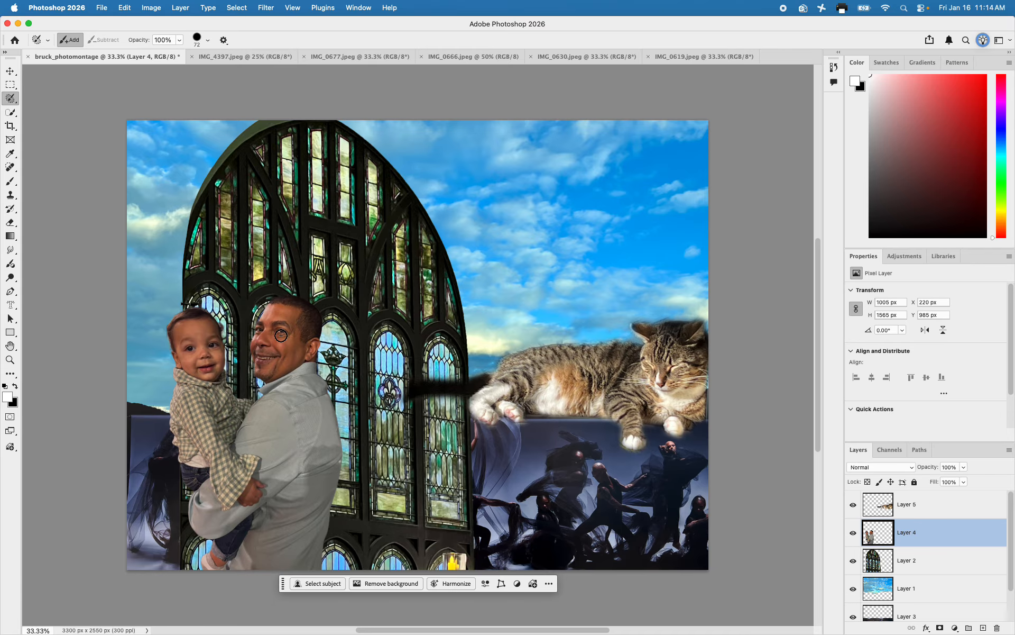
pyautogui.moveTo(272, 306)
pyautogui.mouseDown()
pyautogui.moveTo(257, 368)
pyautogui.moveTo(273, 375)
pyautogui.moveTo(309, 354)
pyautogui.moveTo(313, 315)
pyautogui.moveTo(276, 301)
pyautogui.moveTo(302, 317)
pyautogui.moveTo(274, 314)
pyautogui.moveTo(310, 314)
pyautogui.moveTo(317, 325)
pyautogui.moveTo(264, 325)
pyautogui.moveTo(301, 338)
pyautogui.moveTo(267, 338)
pyautogui.moveTo(299, 336)
pyautogui.moveTo(304, 348)
pyautogui.moveTo(289, 352)
pyautogui.moveTo(315, 329)
pyautogui.moveTo(252, 349)
pyautogui.moveTo(273, 348)
pyautogui.moveTo(273, 361)
pyautogui.moveTo(264, 358)
pyautogui.mouseUp()
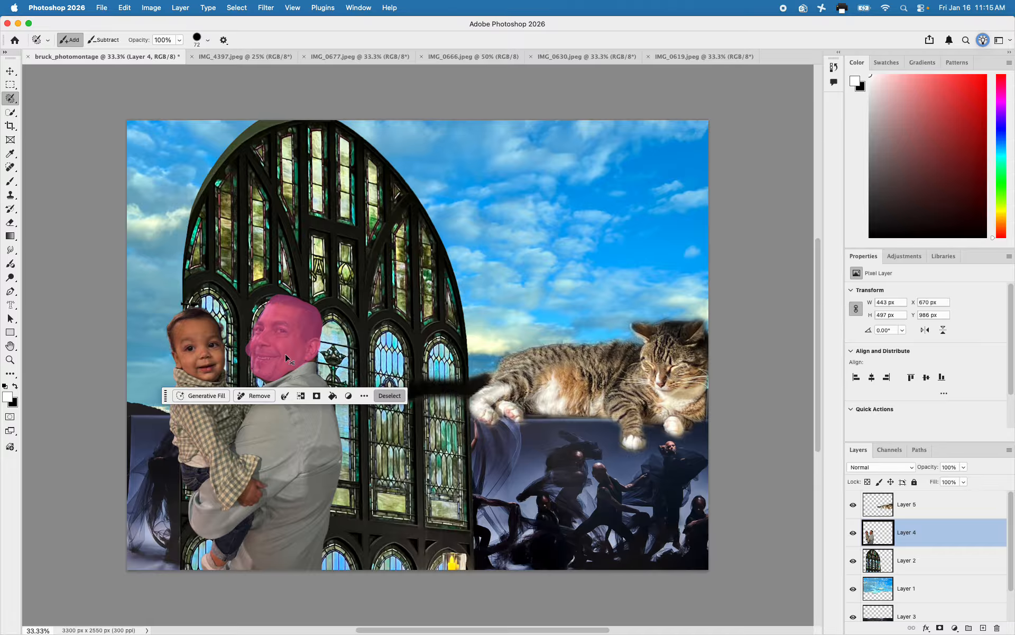
# Duplicate the selected head onto its own layer and move it into the sky above the cat at about X 2592 px, Y 411 px
pyautogui.press('super+j')
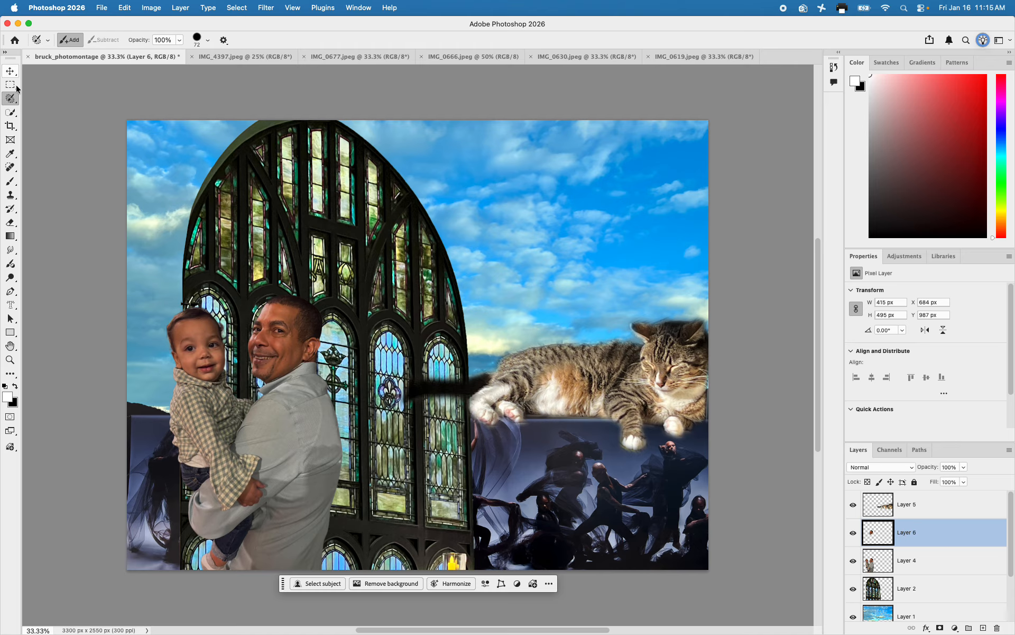
pyautogui.click(9, 72)
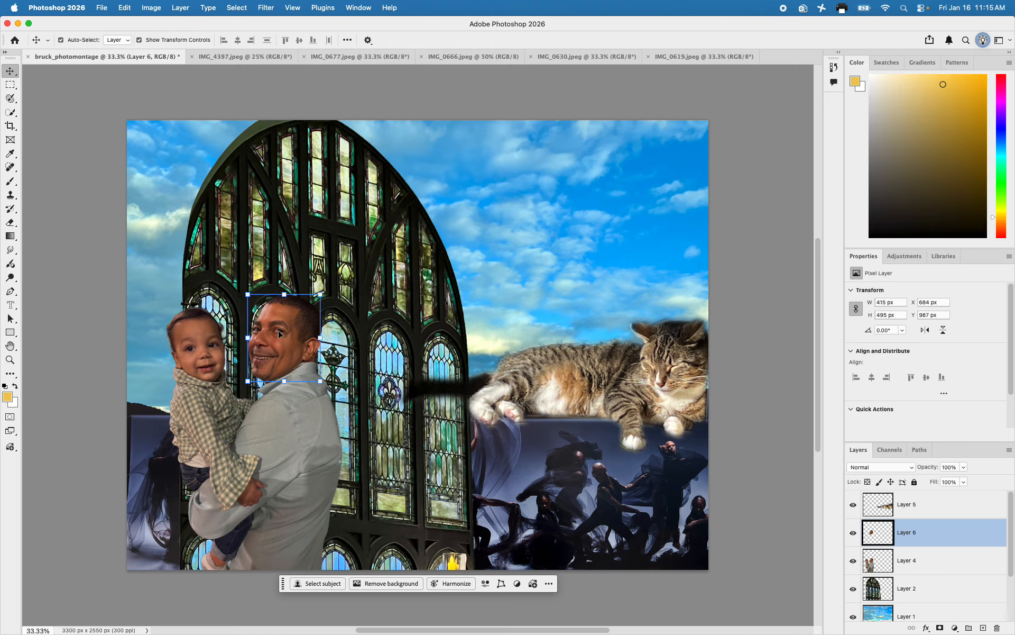
pyautogui.moveTo(291, 328); pyautogui.dragTo(617, 230)
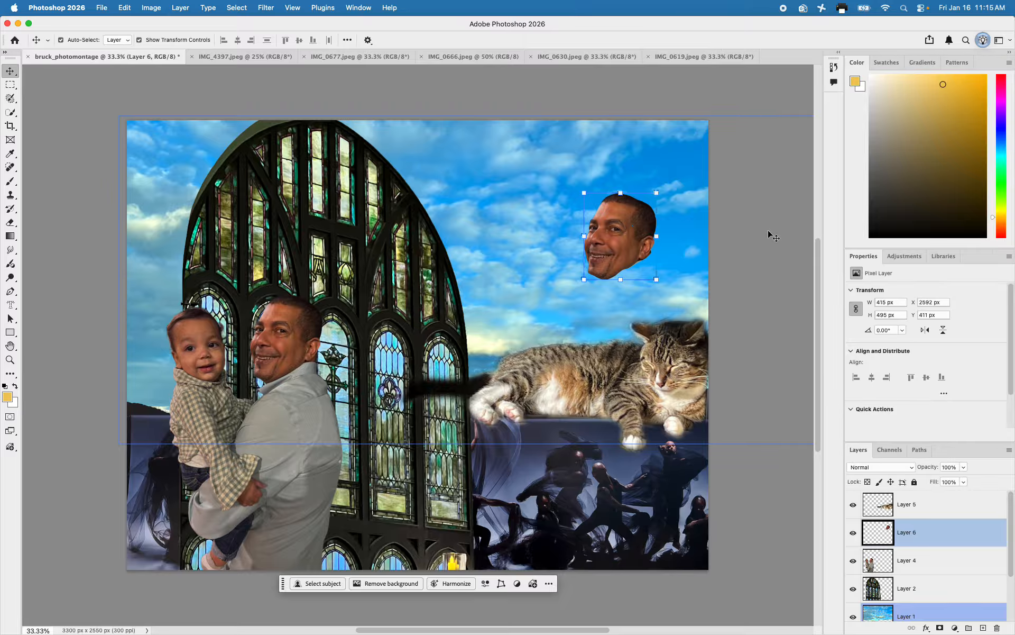
pyautogui.press('super')
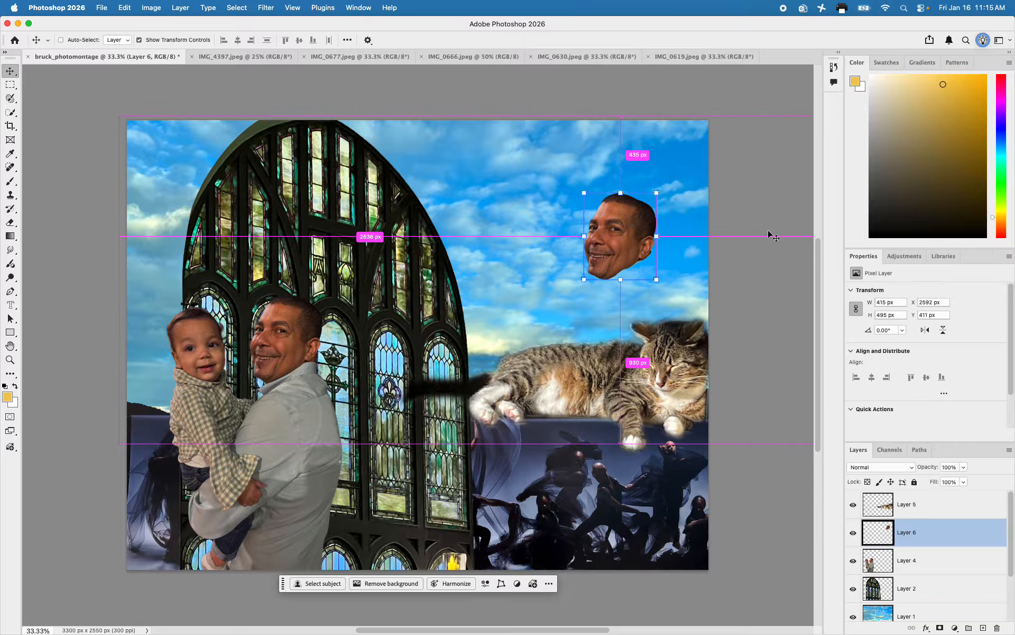